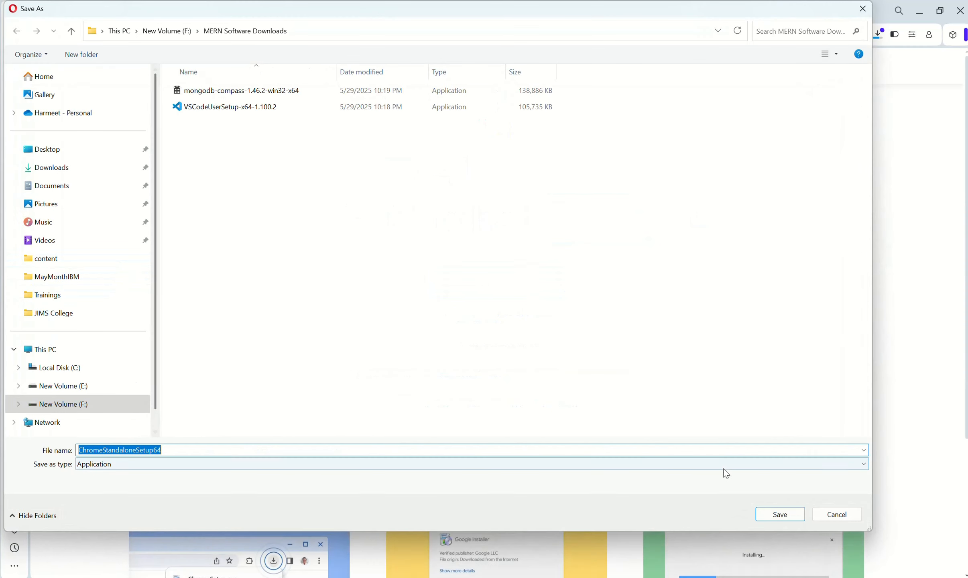
- Save ChromeStandaloneSetup64 in the MERN Software Downloads folder, check its download progress, and close the Chrome download page
{"action": "left_click", "coordinate": [778, 514]}
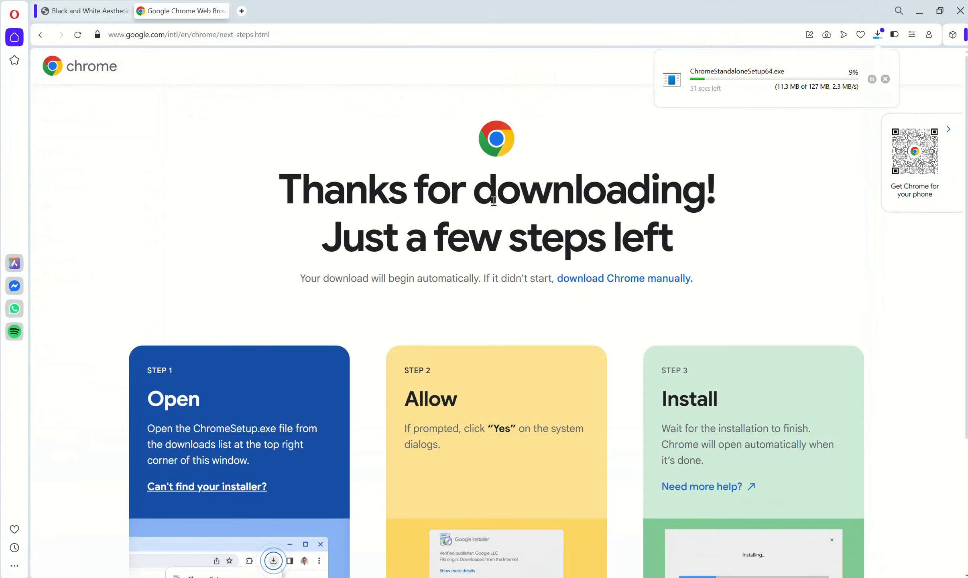
{"action": "left_click", "coordinate": [877, 34]}
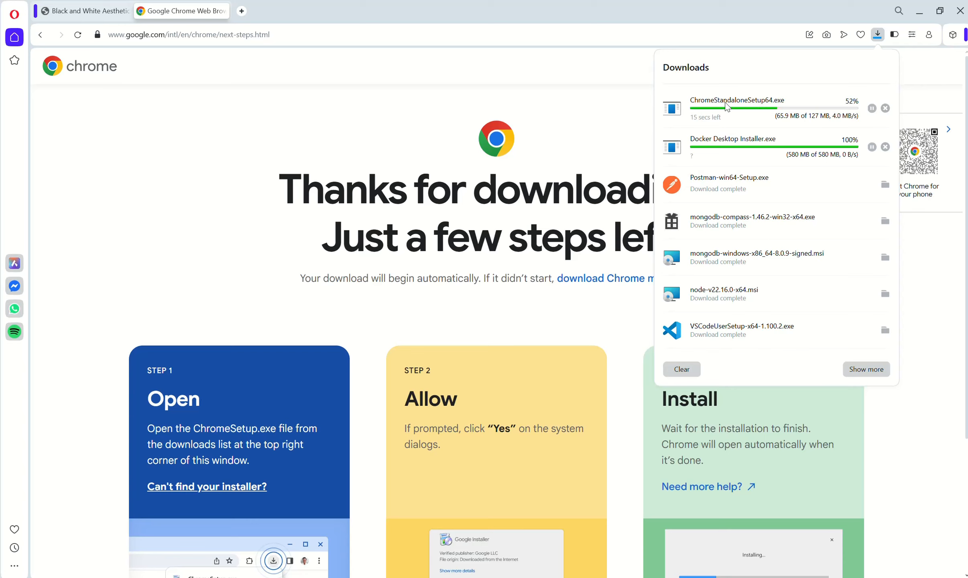
{"action": "left_click", "coordinate": [724, 102]}
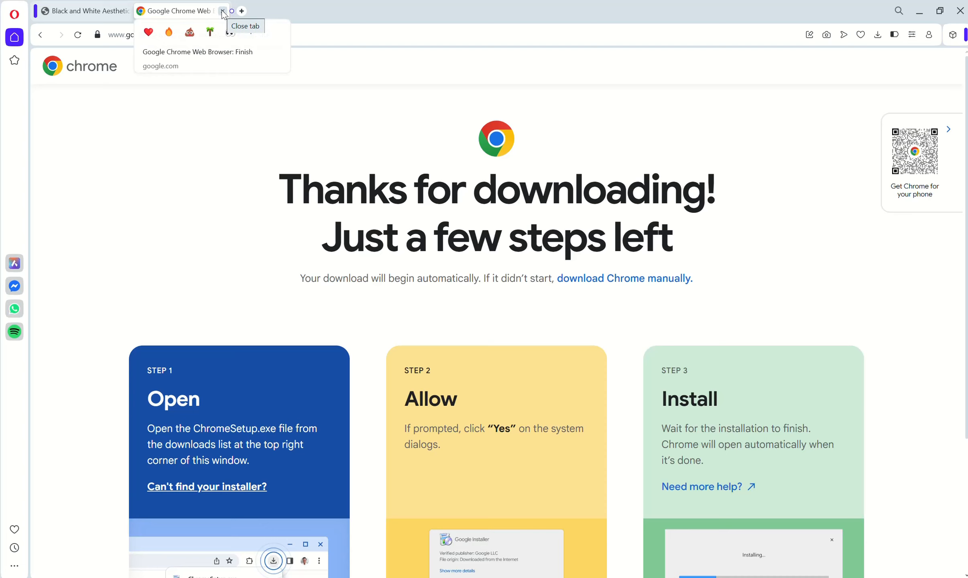
{"action": "left_click", "coordinate": [222, 11]}
- Switch to File Explorer's MERN Software Downloads folder and enlarge the installer icons
{"action": "key", "text": "alt+Tab"}
{"action": "scroll", "coordinate": [192, 210], "scroll_direction": "up", "scroll_amount": 3}
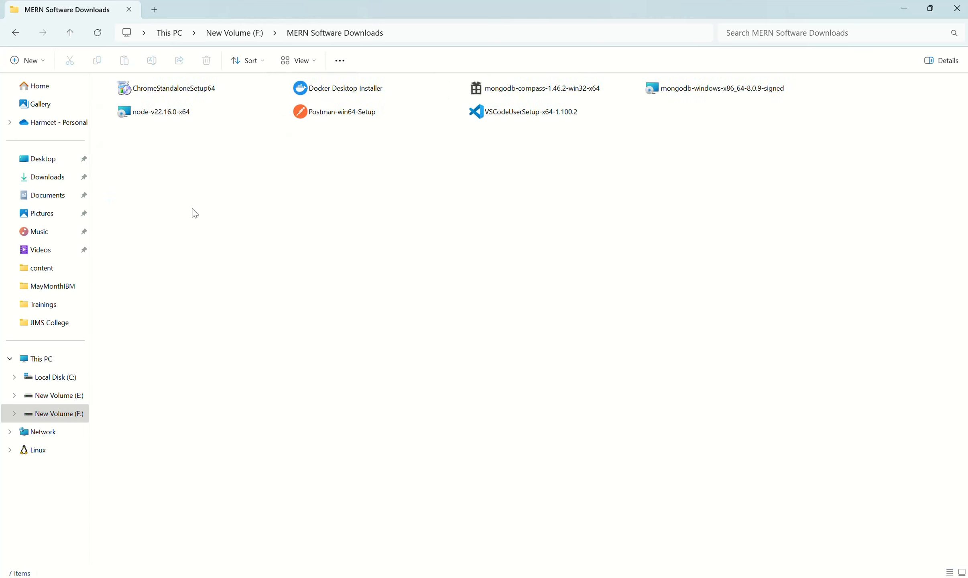
{"action": "scroll", "coordinate": [195, 213], "scroll_direction": "up", "scroll_amount": 5}
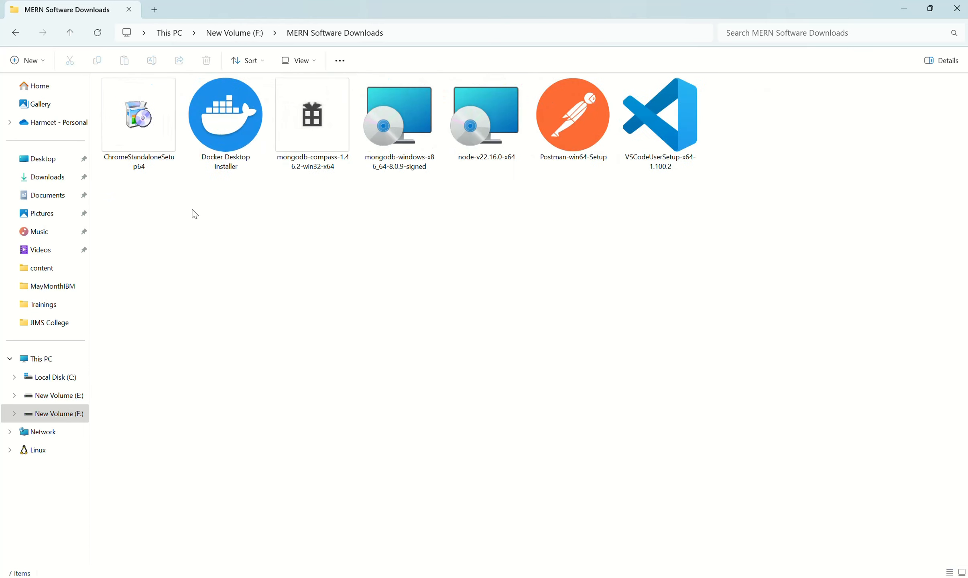
{"action": "scroll", "coordinate": [195, 214], "scroll_direction": "up", "scroll_amount": 1}
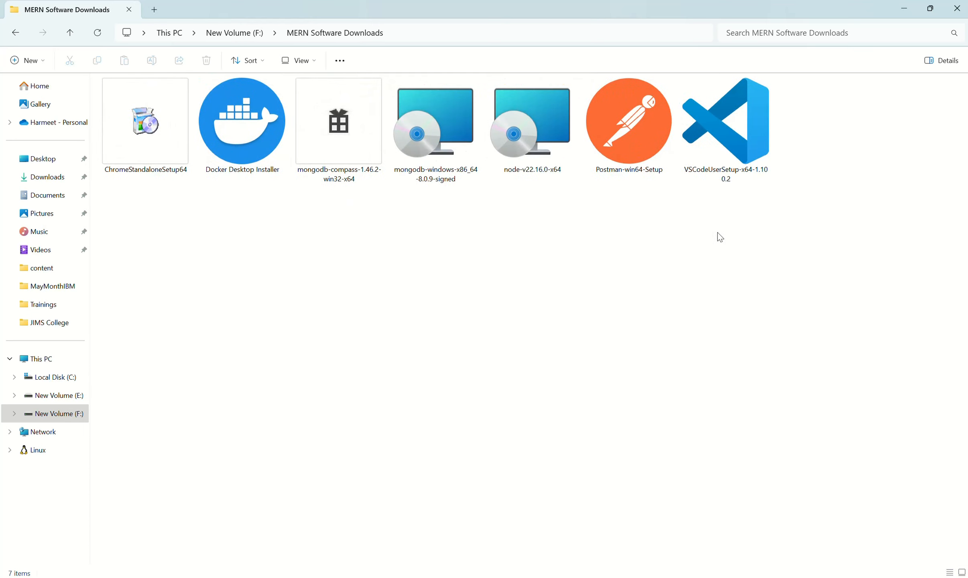
{"action": "left_click_drag", "start_coordinate": [781, 213], "coordinate": [132, 132]}
{"action": "left_click", "coordinate": [363, 251]}
- Run VSCodeUserSetup-x64-1.100.2, accept the license agreement, and install Visual Studio Code with the default additional tasks
{"action": "left_click", "coordinate": [738, 141]}
{"action": "double_click", "coordinate": [737, 141]}
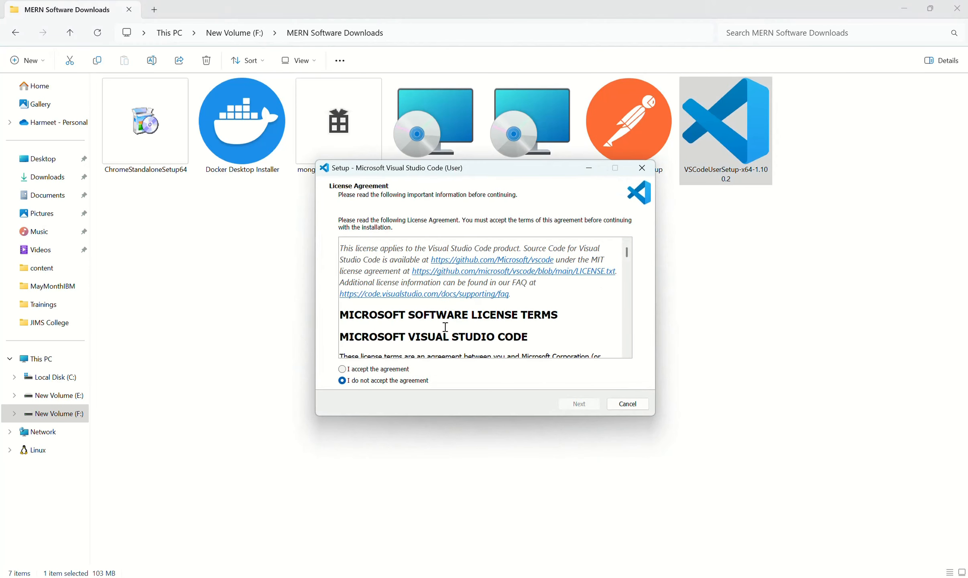
{"action": "left_click", "coordinate": [400, 370]}
{"action": "left_click", "coordinate": [570, 403]}
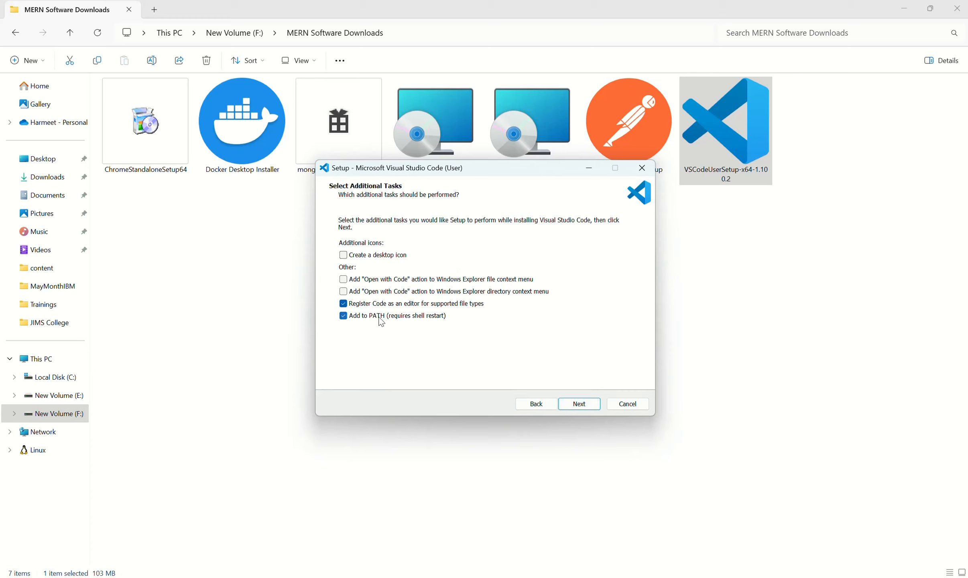
{"action": "left_click", "coordinate": [583, 407]}
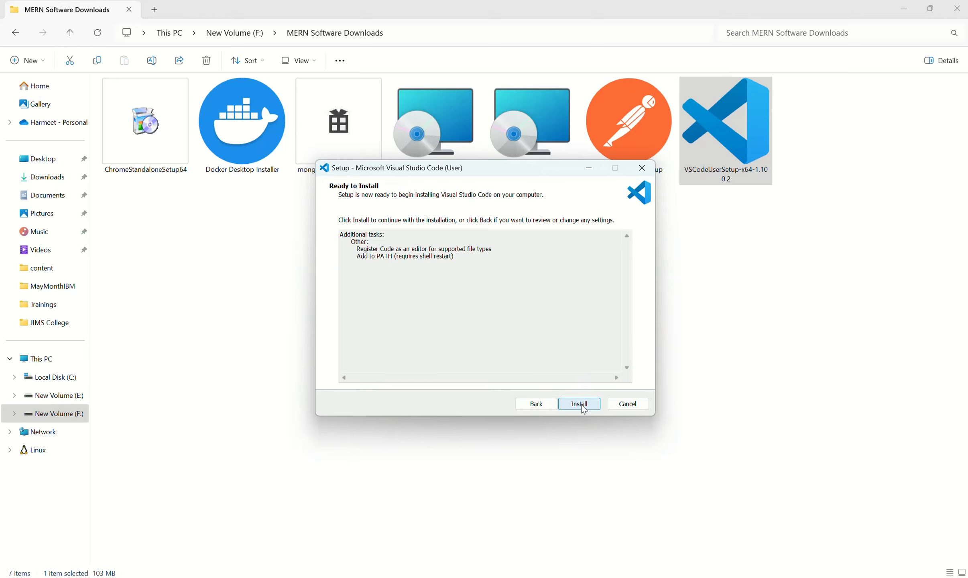
{"action": "left_click", "coordinate": [580, 404]}
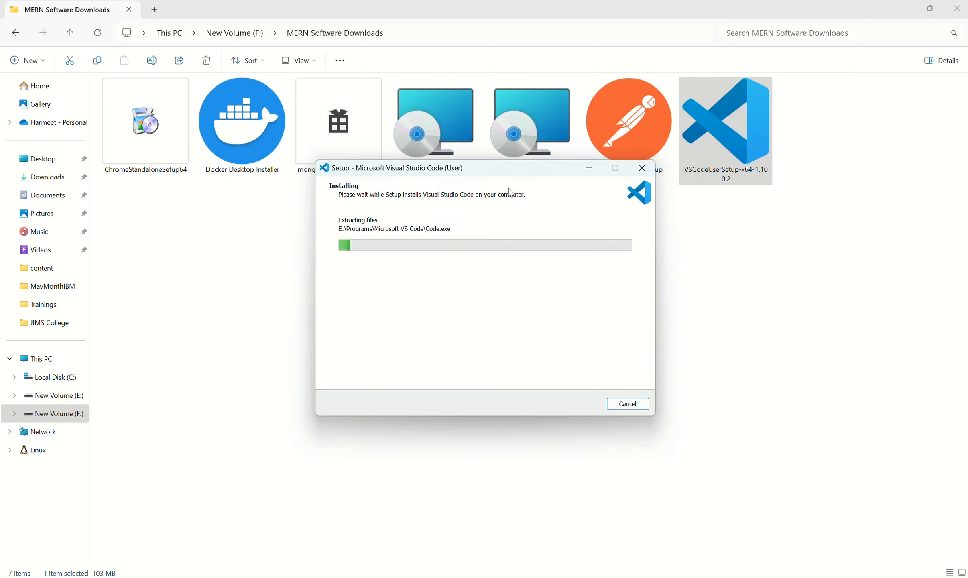
- Finish the Visual Studio Code setup with the option to launch the program turned off
{"action": "left_click_drag", "start_coordinate": [483, 171], "coordinate": [493, 199]}
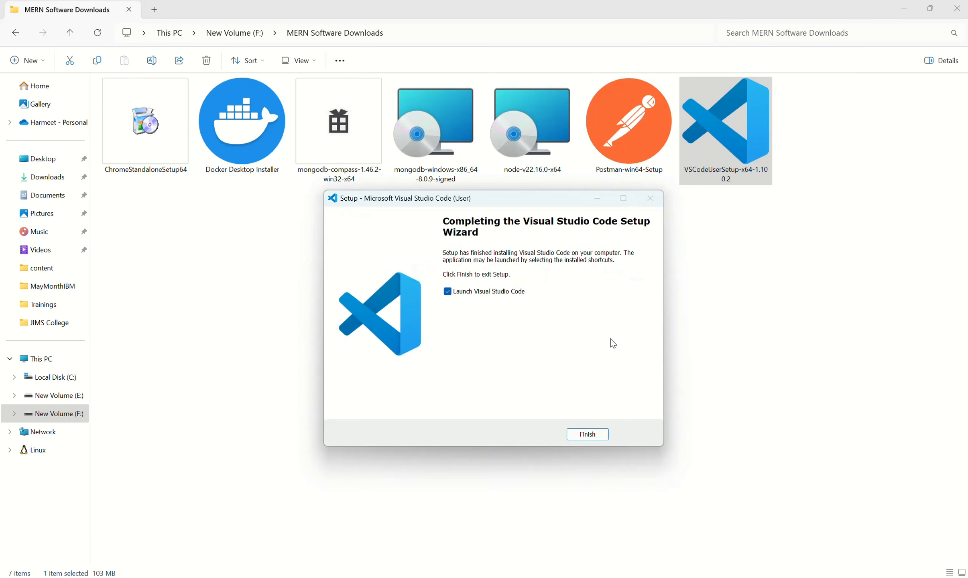
{"action": "left_click", "coordinate": [491, 292]}
{"action": "left_click", "coordinate": [587, 434]}
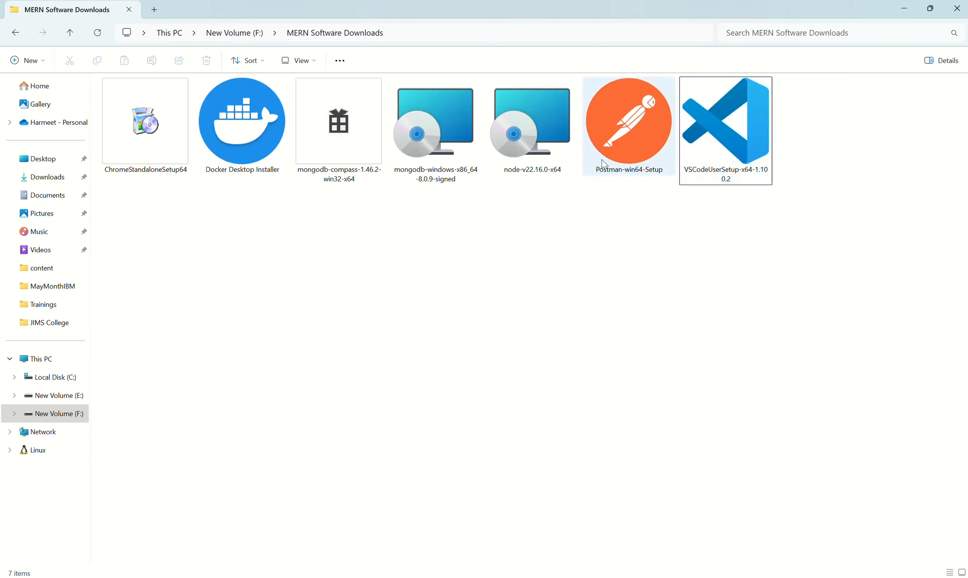
- Create a folder named DONE and move the VSCodeUserSetup-x64-1.100.2 installer into it
{"action": "right_click", "coordinate": [553, 255]}
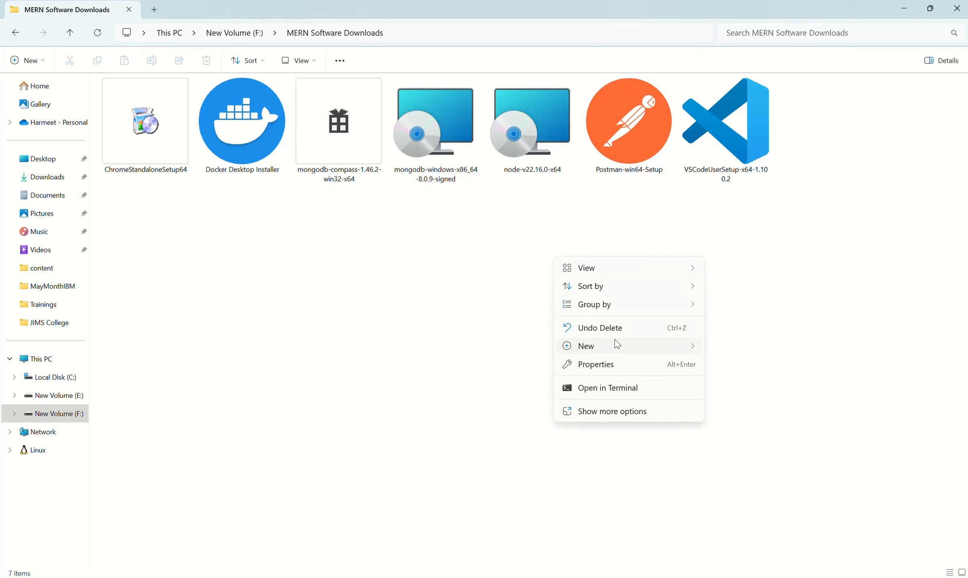
{"action": "mouse_move", "coordinate": [661, 352]}
{"action": "left_click", "coordinate": [732, 346]}
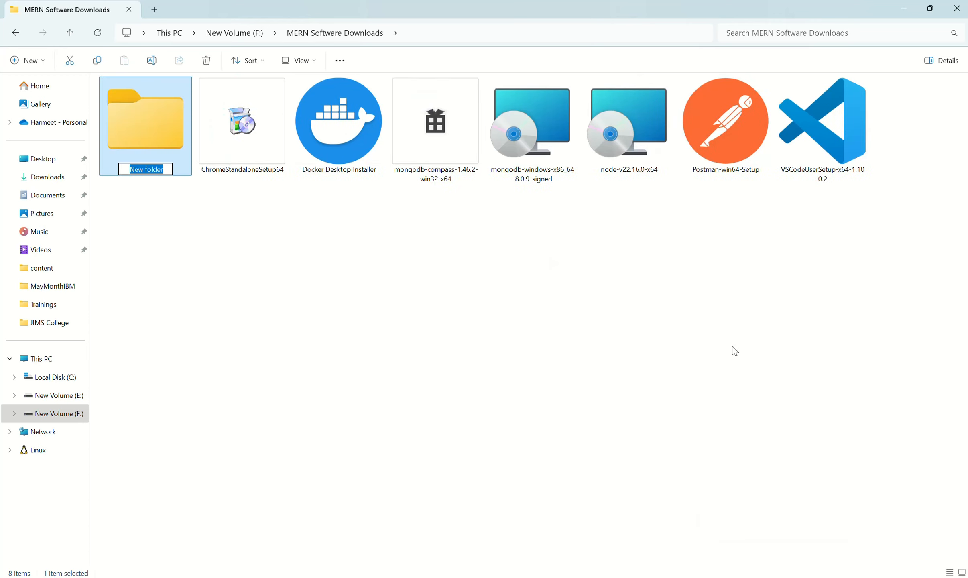
{"action": "type", "text": "DONE"}
{"action": "key", "text": "Return"}
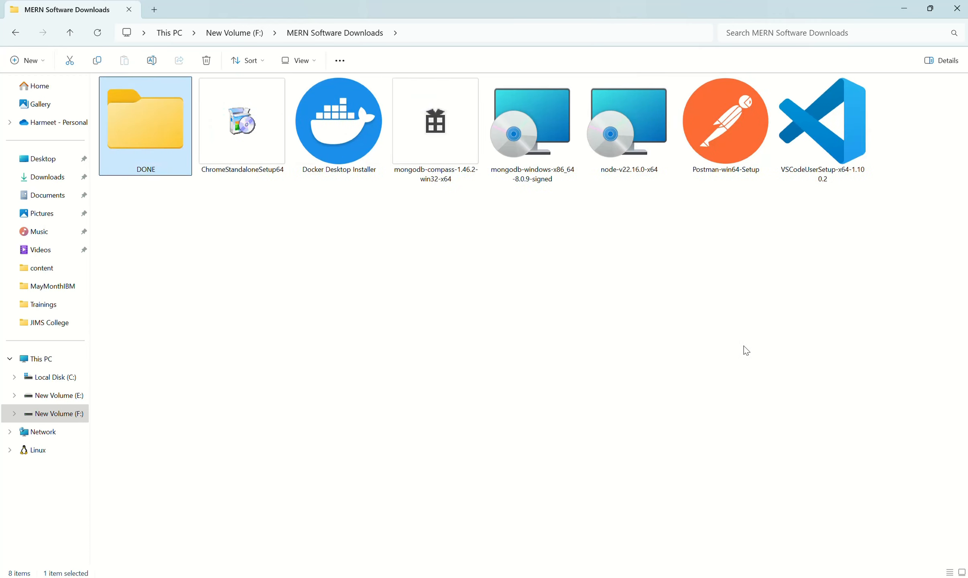
{"action": "left_click_drag", "start_coordinate": [841, 178], "coordinate": [160, 160]}
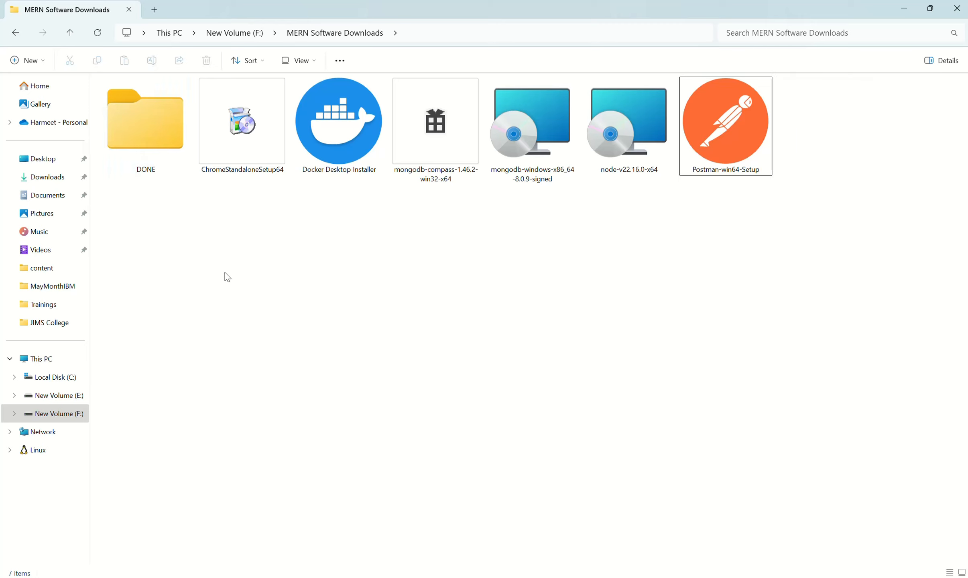
- Run node-v22.16.0-x64, accept the license agreement, and keep E:\Program Files\nodejs\ as the destination folder
{"action": "double_click", "coordinate": [641, 161]}
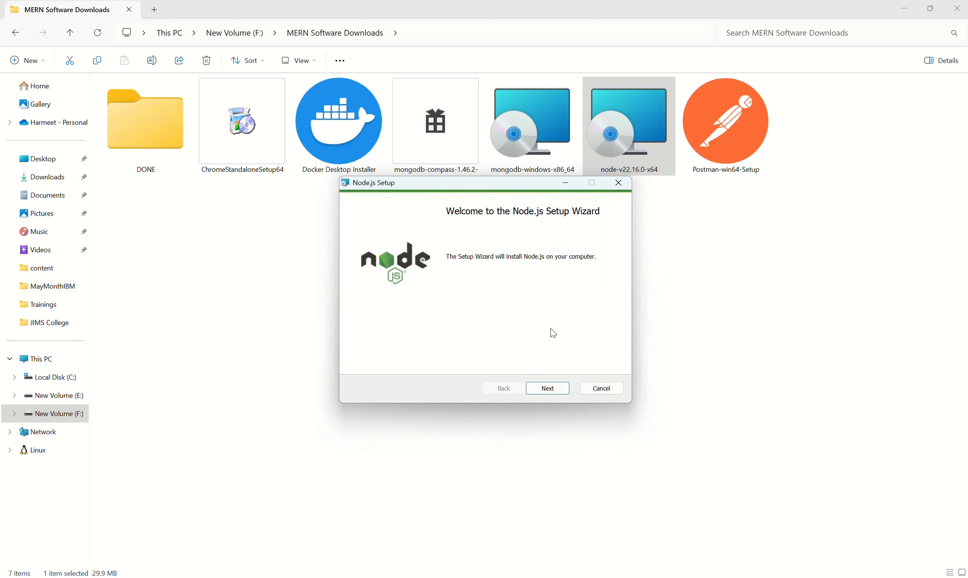
{"action": "left_click", "coordinate": [557, 386]}
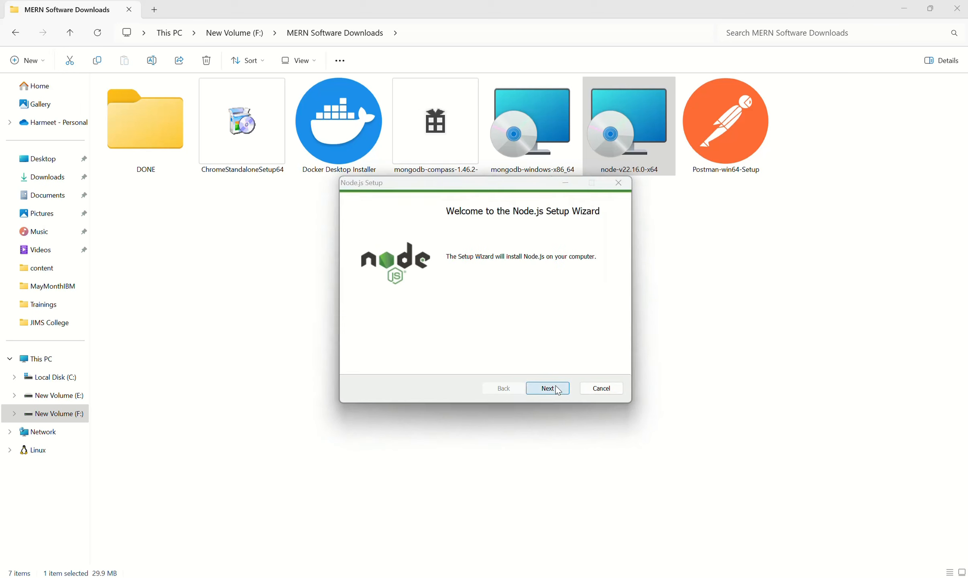
{"action": "left_click", "coordinate": [450, 361]}
{"action": "left_click", "coordinate": [548, 389]}
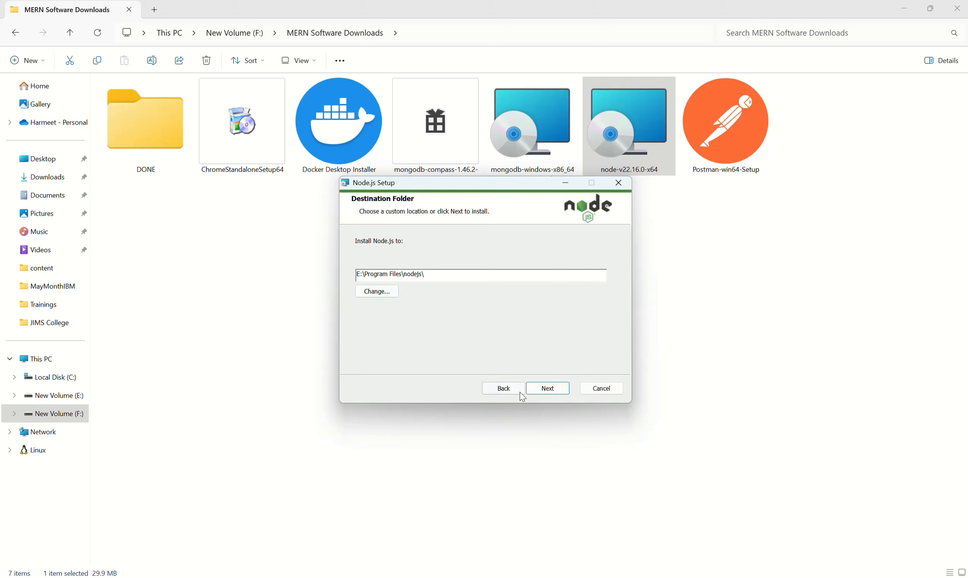
{"action": "left_click", "coordinate": [547, 388]}
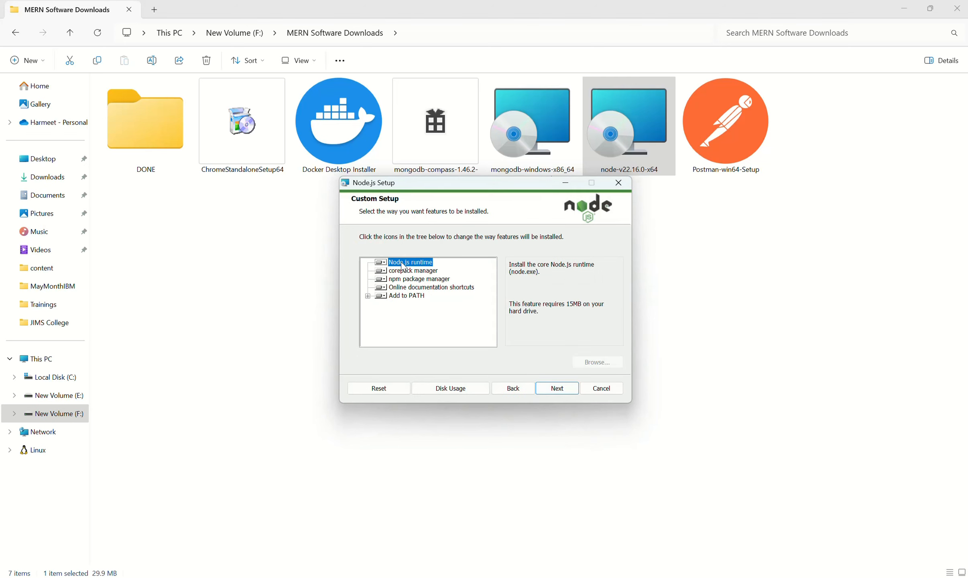
- Review the Add to PATH subfeatures and npm package manager, and continue the Node.js setup with the default features
{"action": "left_click", "coordinate": [404, 297]}
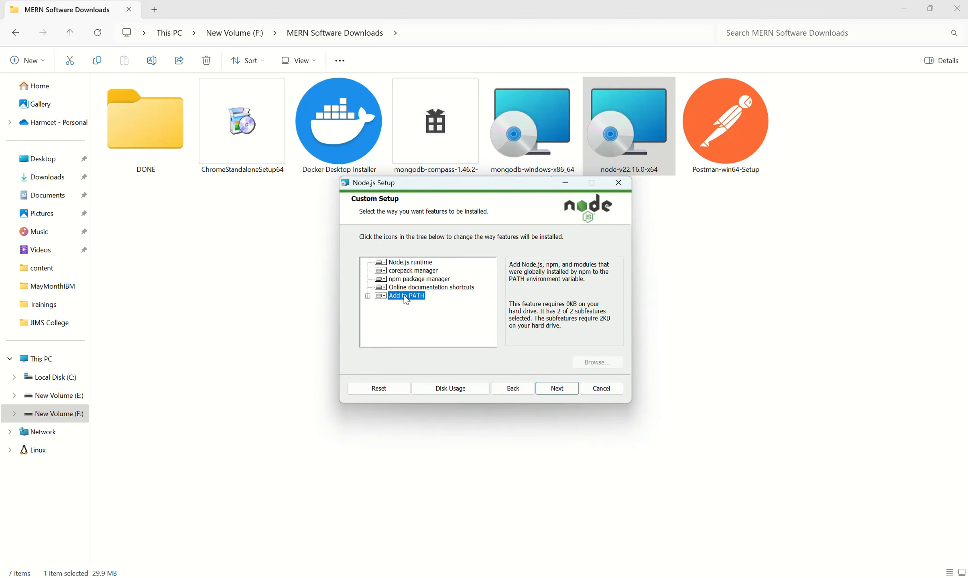
{"action": "left_click", "coordinate": [368, 296]}
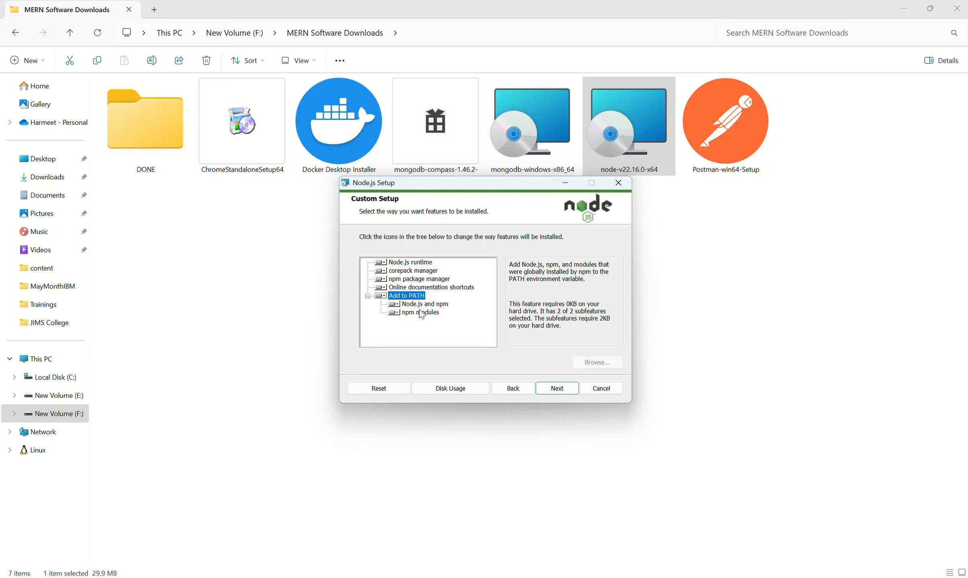
{"action": "left_click", "coordinate": [418, 280]}
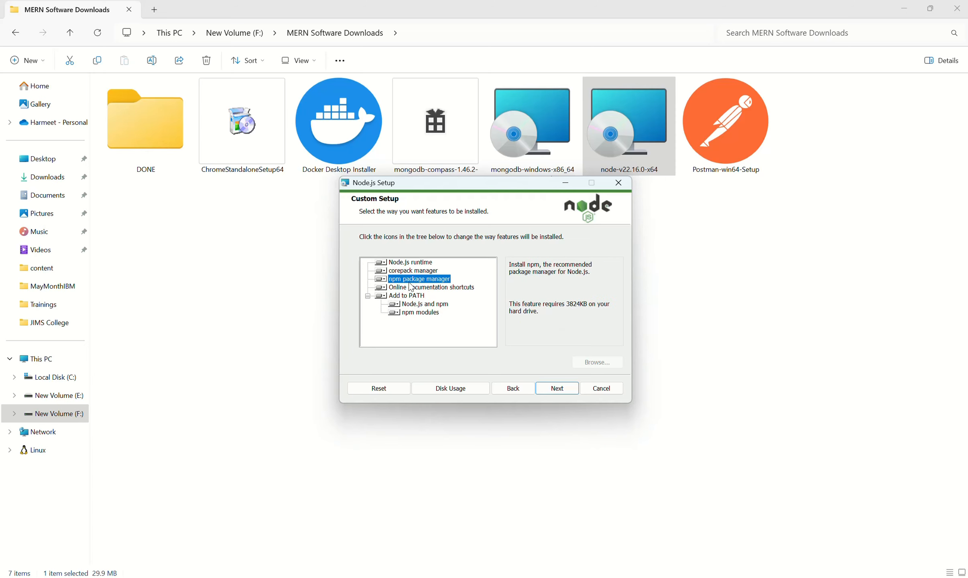
{"action": "left_click", "coordinate": [557, 388]}
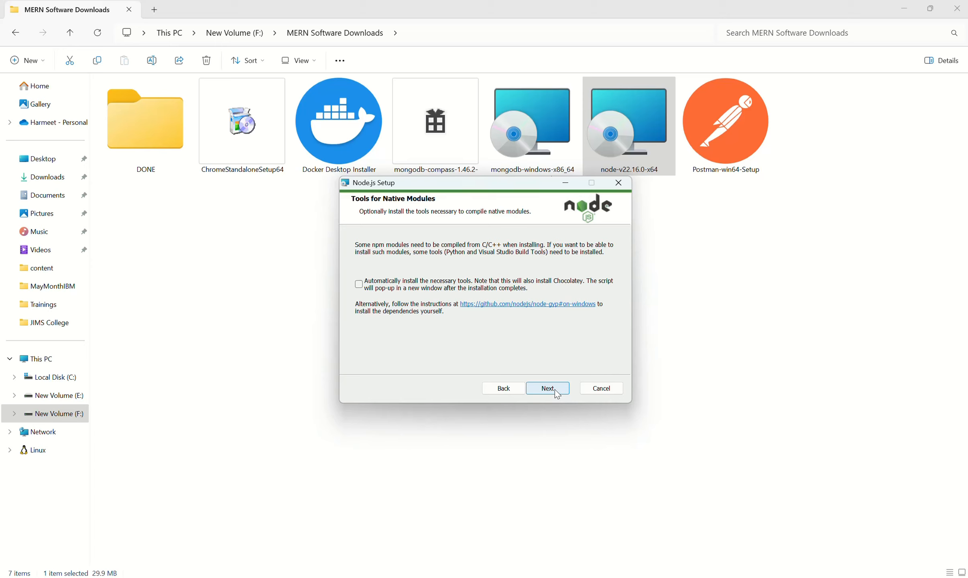
- Toggle the option to automatically install the native-module tools and start the Node.js installation
{"action": "left_click", "coordinate": [360, 286]}
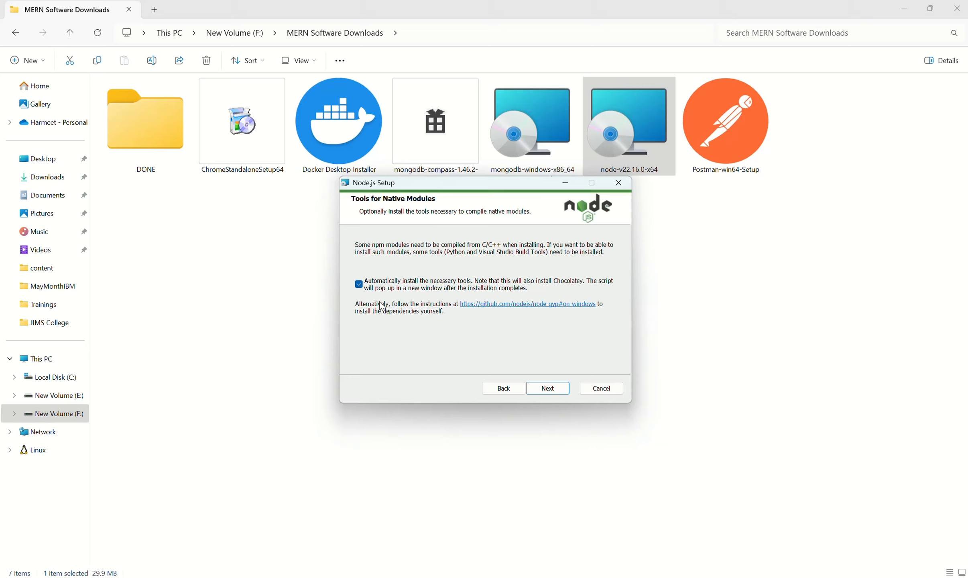
{"action": "left_click", "coordinate": [546, 389]}
{"action": "left_click", "coordinate": [533, 388]}
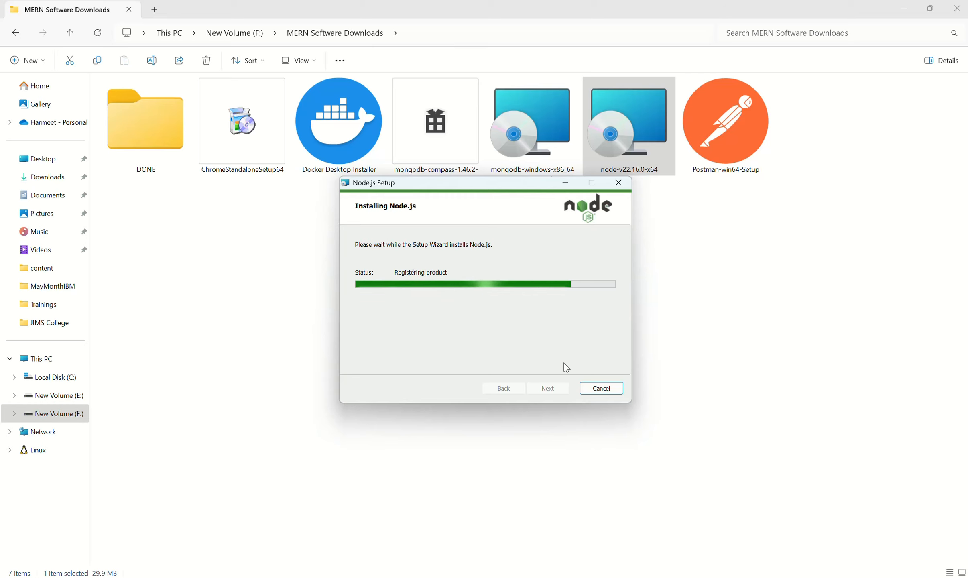
- Close the finished Node.js setup and move the node-v22.16.0-x64 installer into the DONE folder
{"action": "left_click", "coordinate": [561, 389]}
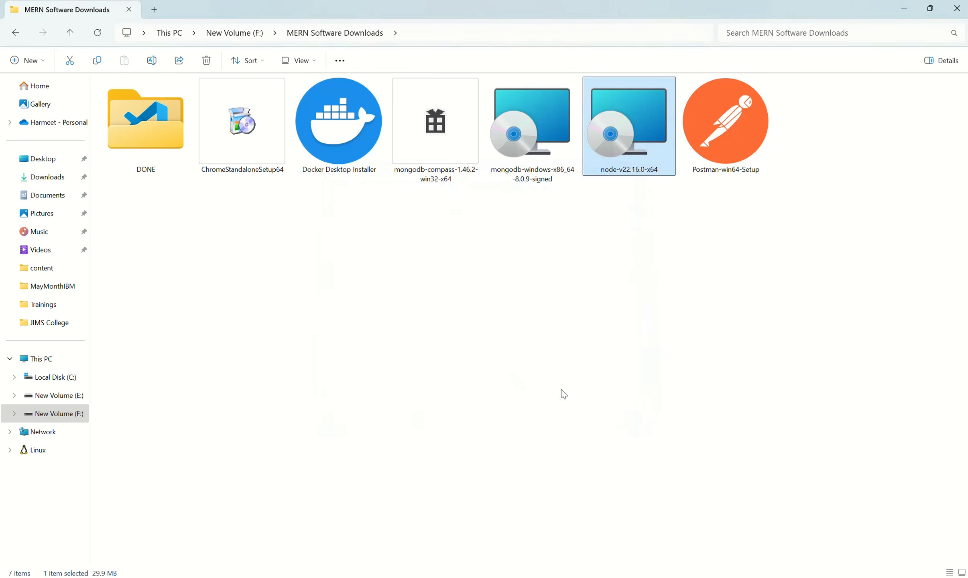
{"action": "left_click_drag", "start_coordinate": [630, 153], "coordinate": [161, 148]}
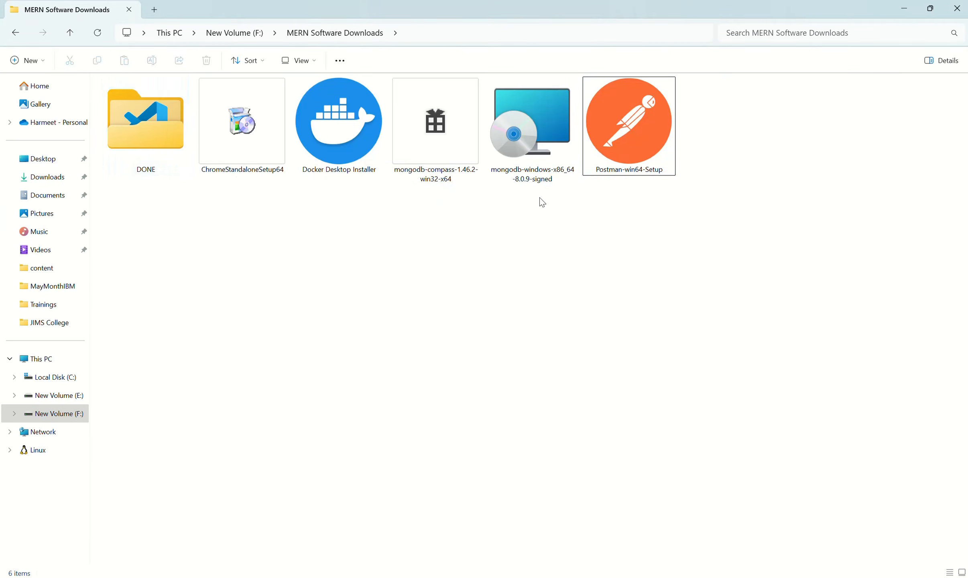
- Run the mongodb-windows-x86_64-8.0.9-signed installer and accept the terms of its license agreement
{"action": "left_click", "coordinate": [533, 177]}
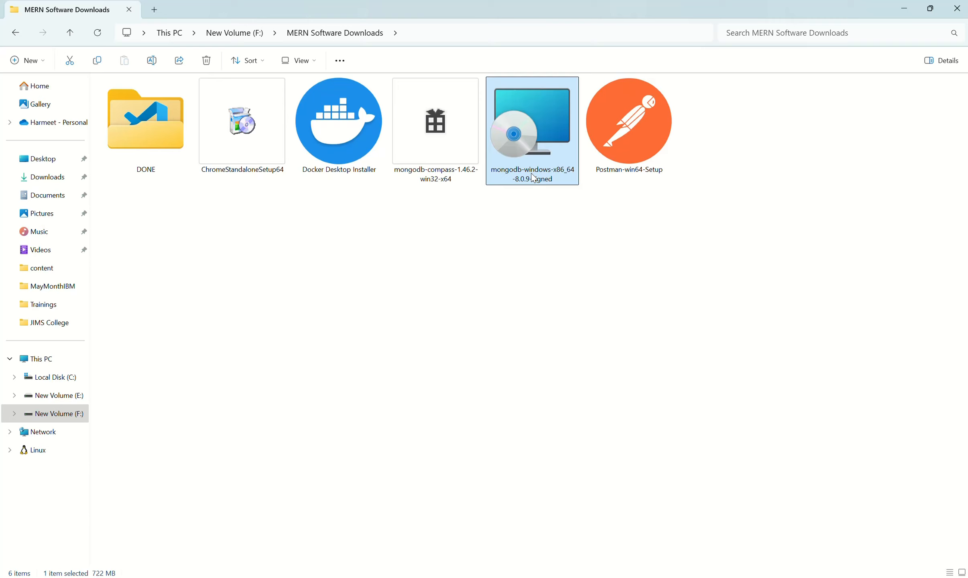
{"action": "double_click", "coordinate": [537, 151]}
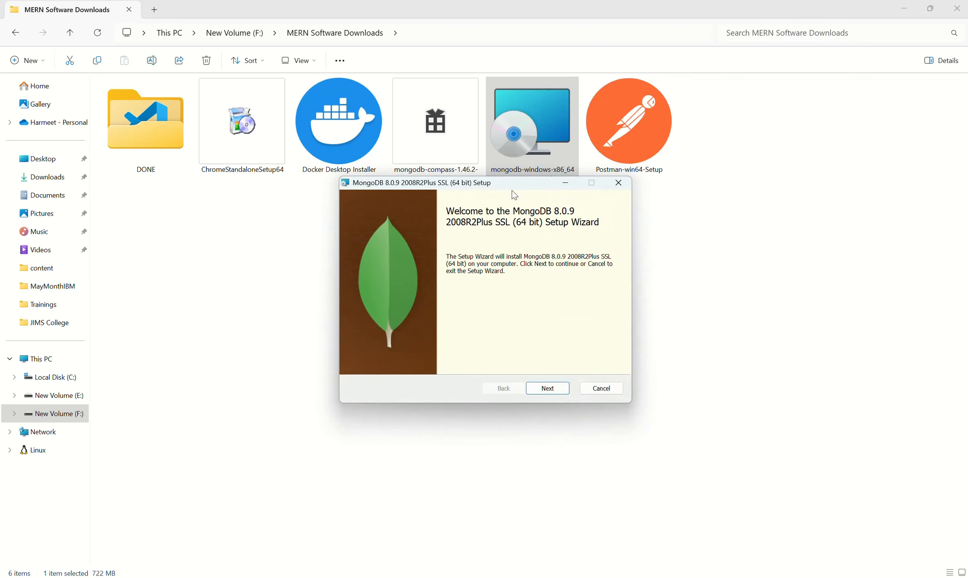
{"action": "left_click", "coordinate": [544, 392]}
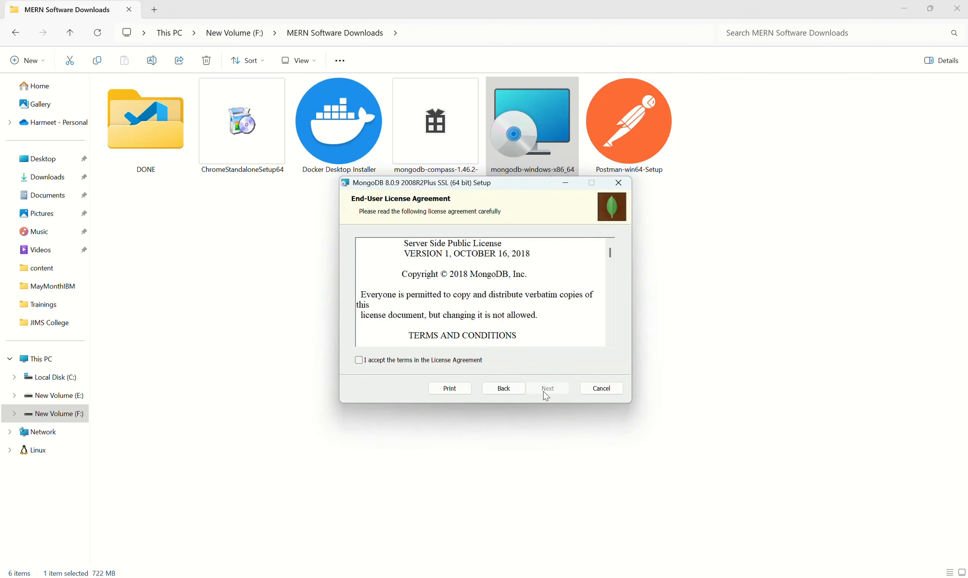
{"action": "left_click", "coordinate": [473, 361]}
{"action": "left_click", "coordinate": [547, 390]}
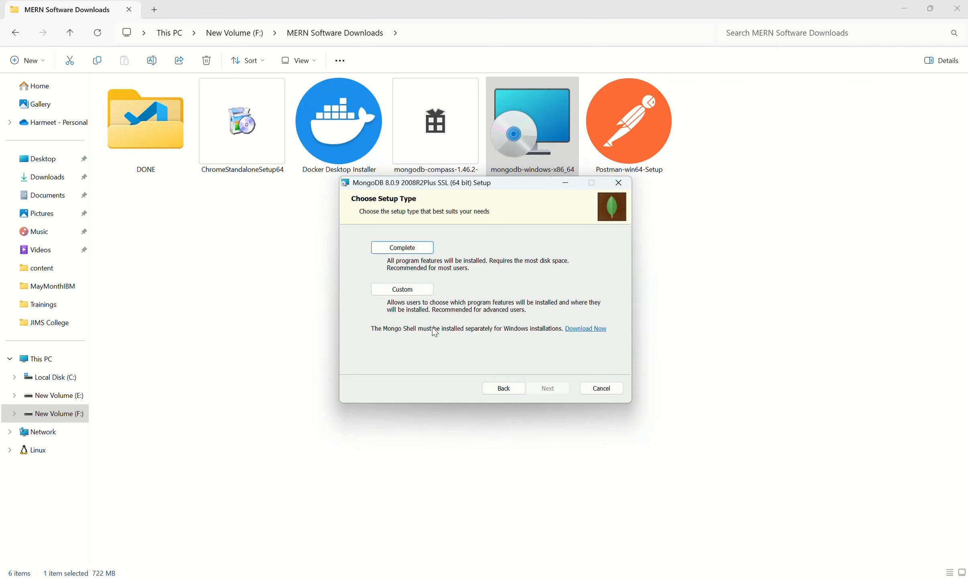
- Choose the Custom MongoDB setup, keeping the default features, Network Service user configuration, and MongoDB Compass installation
{"action": "left_click", "coordinate": [415, 294]}
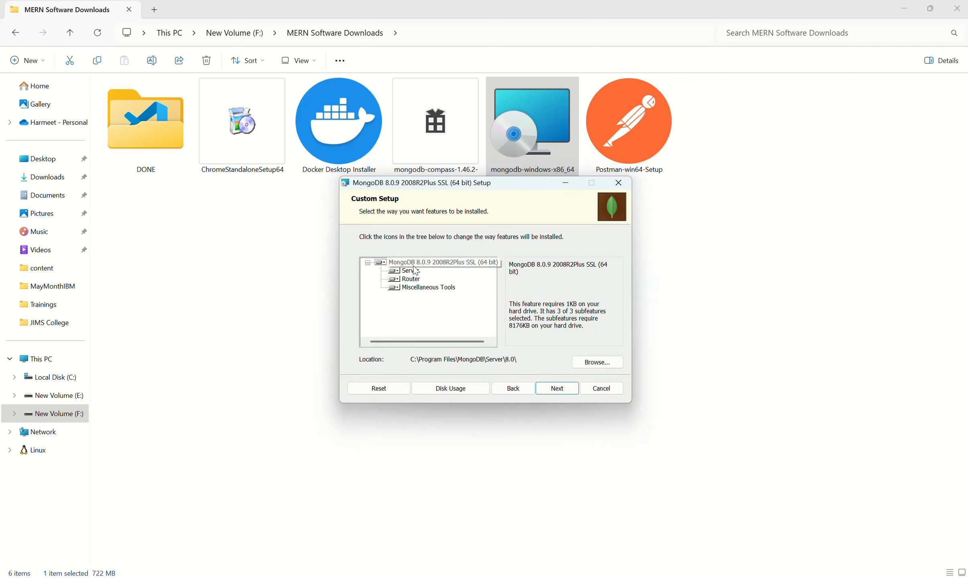
{"action": "left_click", "coordinate": [557, 389]}
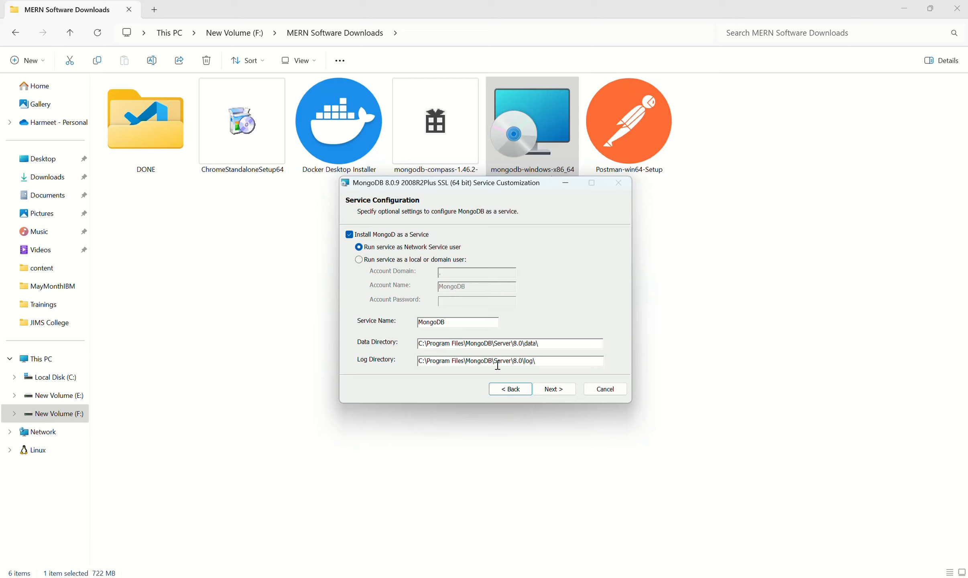
{"action": "left_click", "coordinate": [557, 391]}
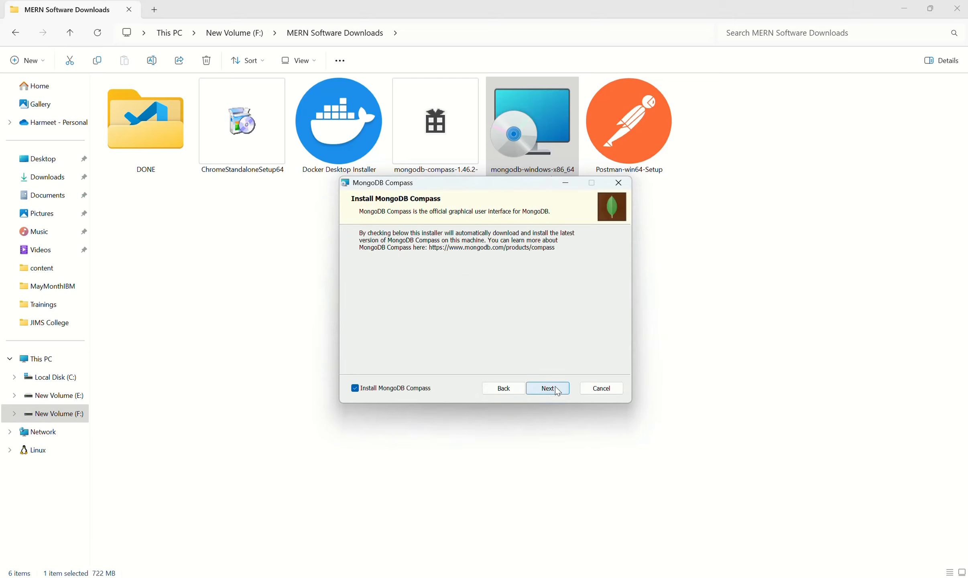
{"action": "left_click", "coordinate": [557, 391]}
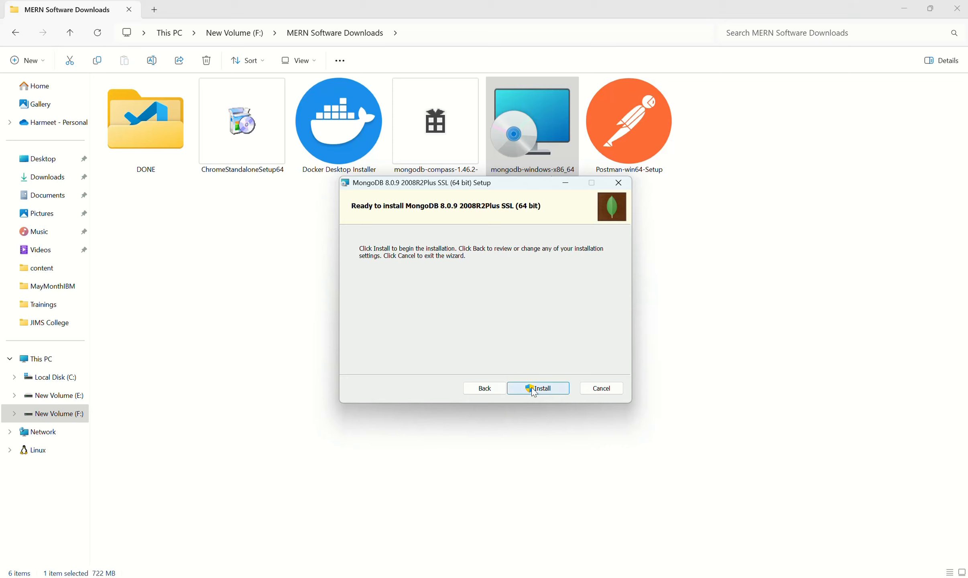
- Start the MongoDB 8.0.9 installation and let the setup close and attempt to restart the running MongoDB Server
{"action": "left_click", "coordinate": [542, 388]}
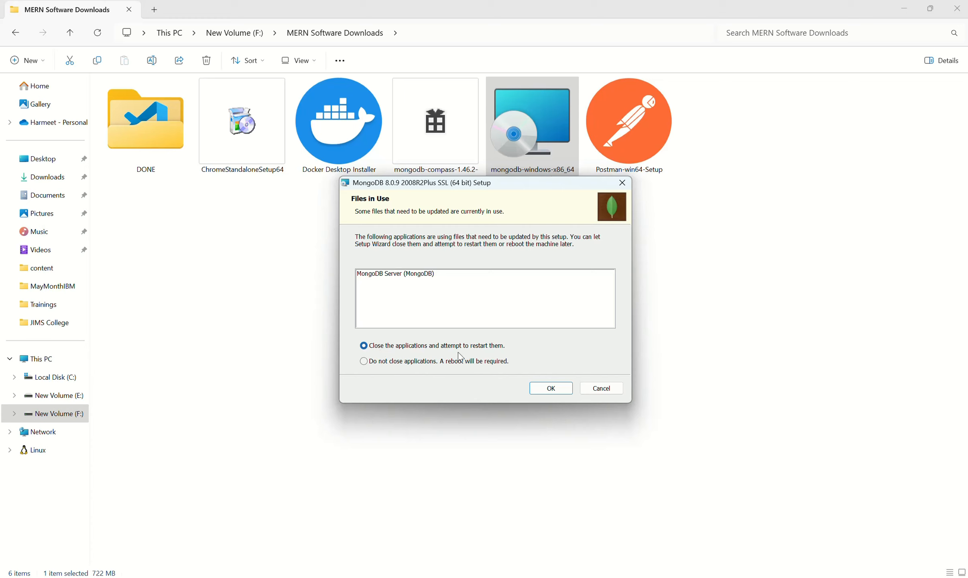
{"action": "left_click", "coordinate": [406, 276]}
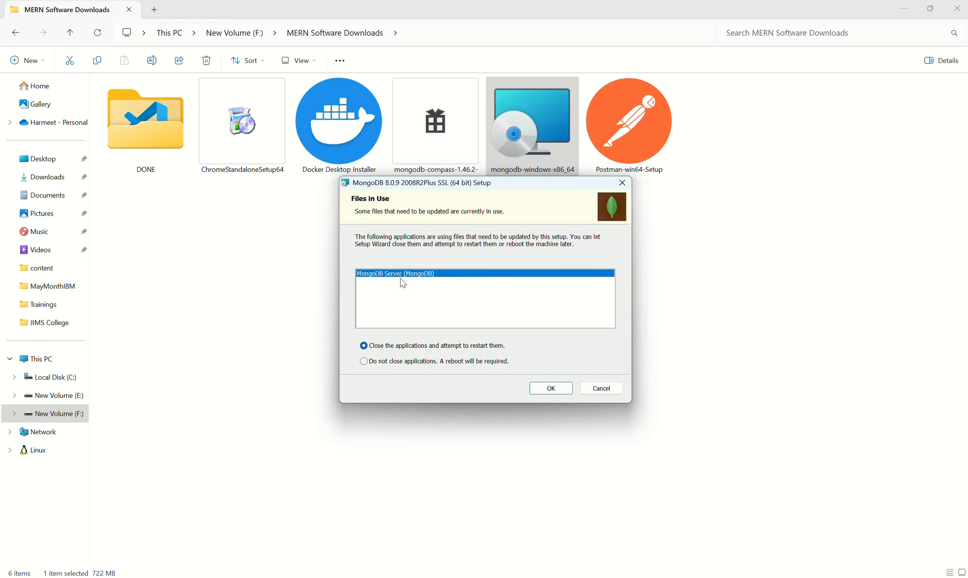
{"action": "left_click", "coordinate": [544, 391]}
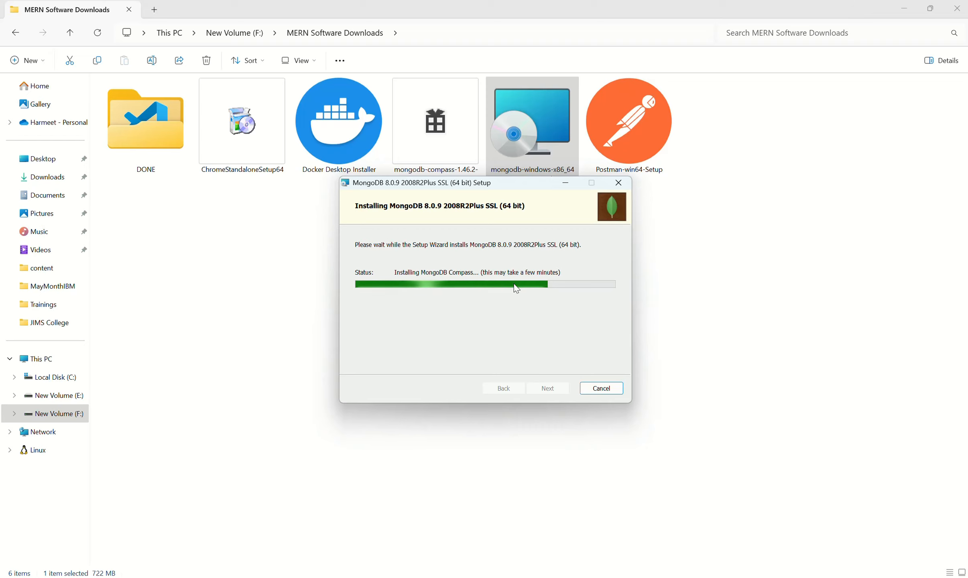
- Search Windows for the installed Node.js and Visual Studio Code apps
{"action": "key", "text": "super"}
{"action": "type", "text": "node"}
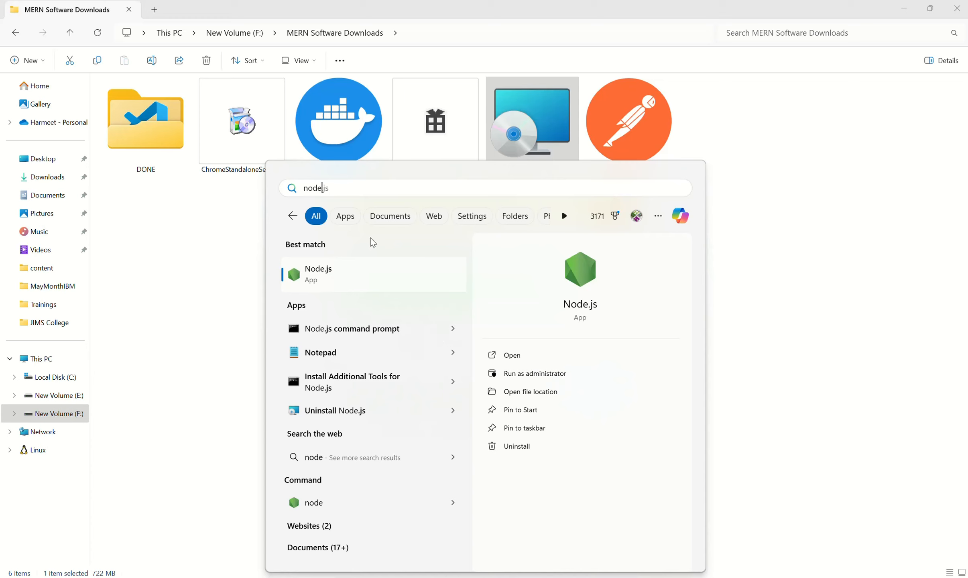
{"action": "double_click", "coordinate": [316, 188]}
{"action": "type", "text": "visual"}
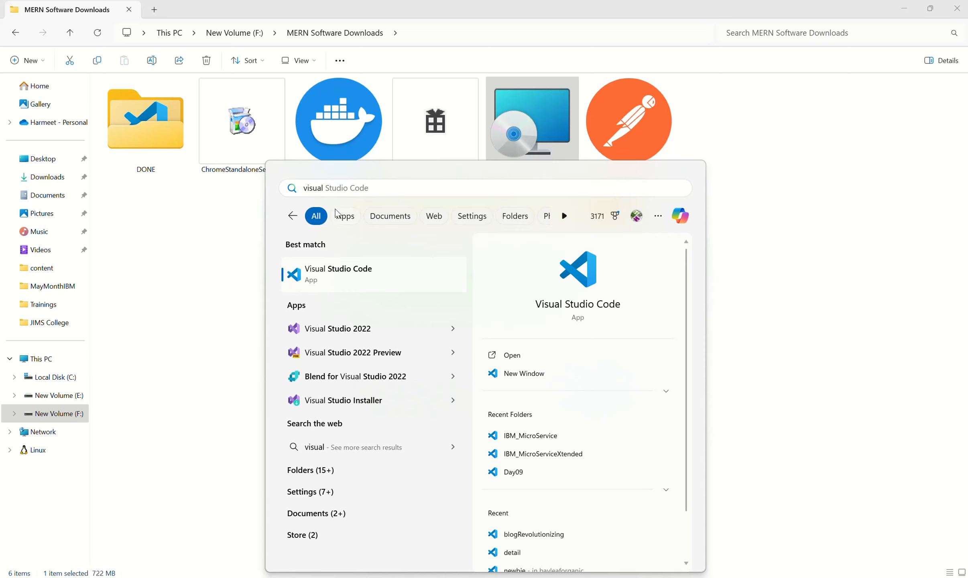
{"action": "left_click", "coordinate": [344, 189]}
{"action": "key", "text": "ctrl+a"}
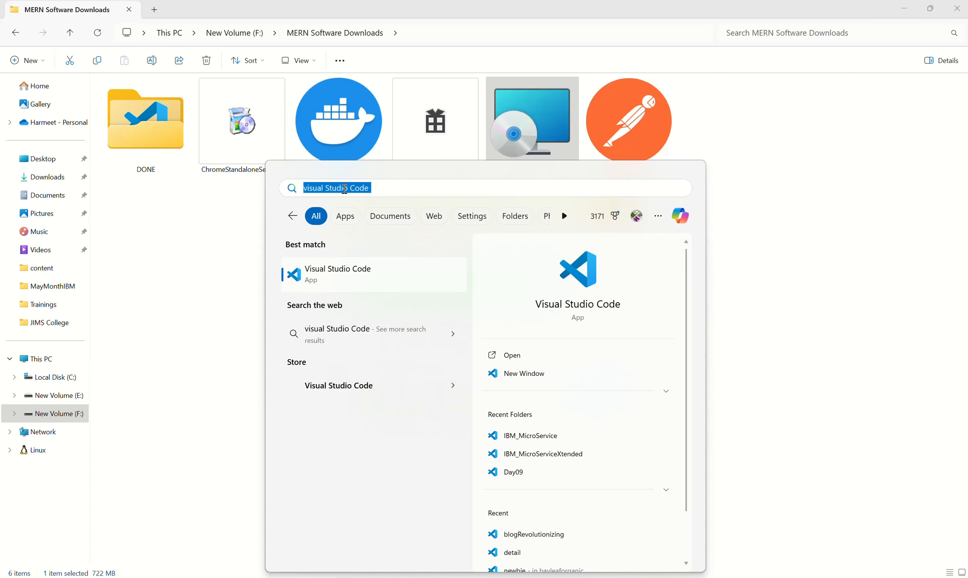
- Check the Node.js and npm versions in Command Prompt with node -v and npm -v, and close the window
{"action": "type", "text": "comm"}
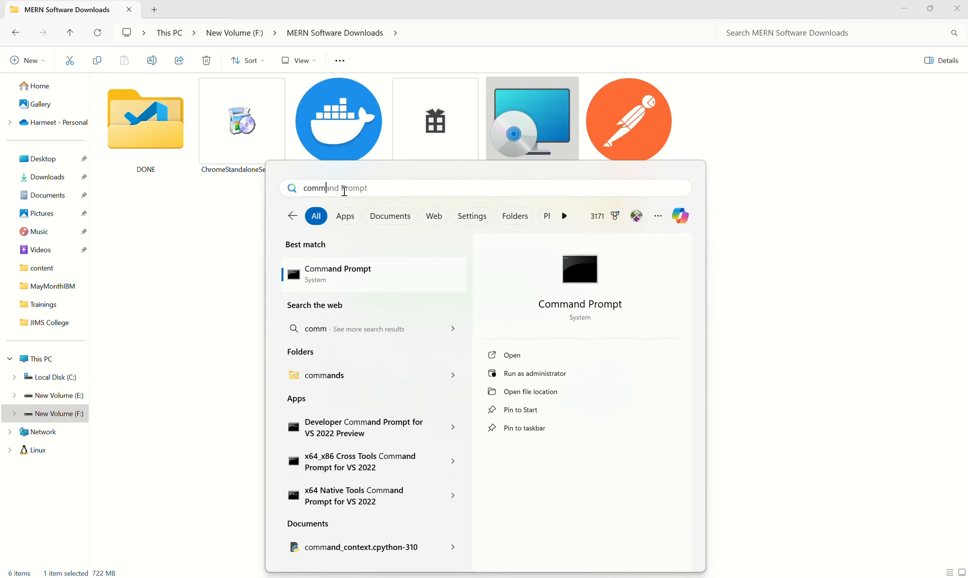
{"action": "key", "text": "Escape"}
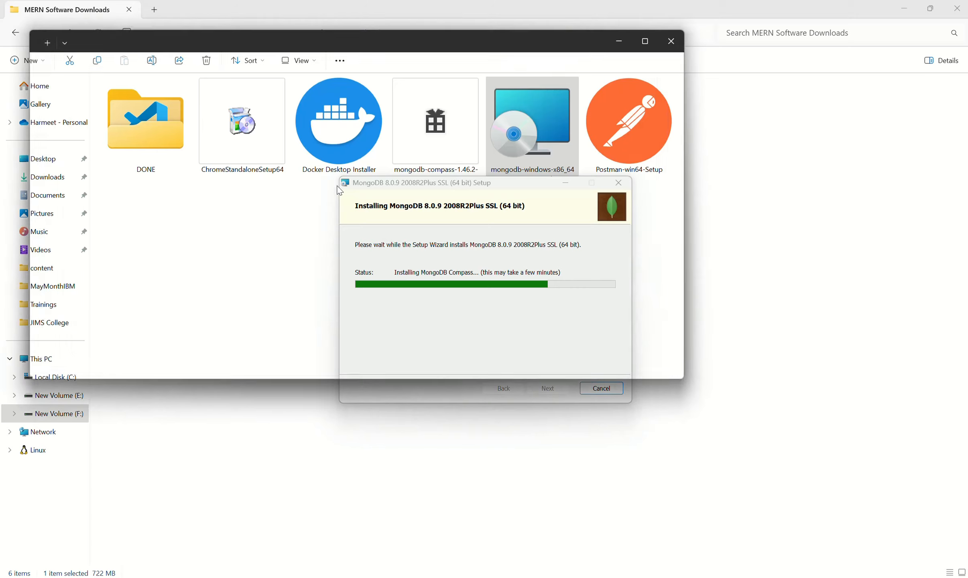
{"action": "type", "text": "node "}
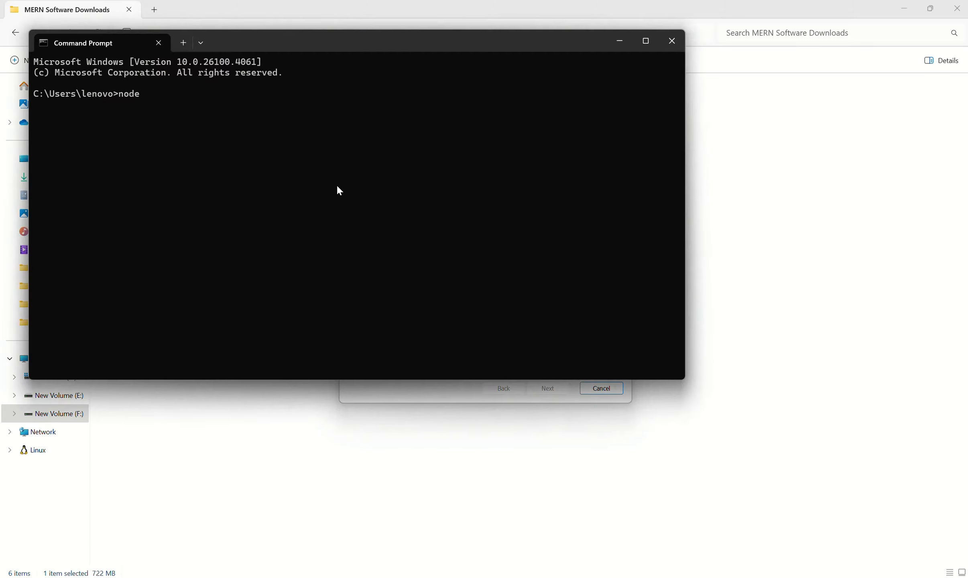
{"action": "type", "text": "-v"}
{"action": "key", "text": "Return"}
{"action": "type", "text": "npm -"}
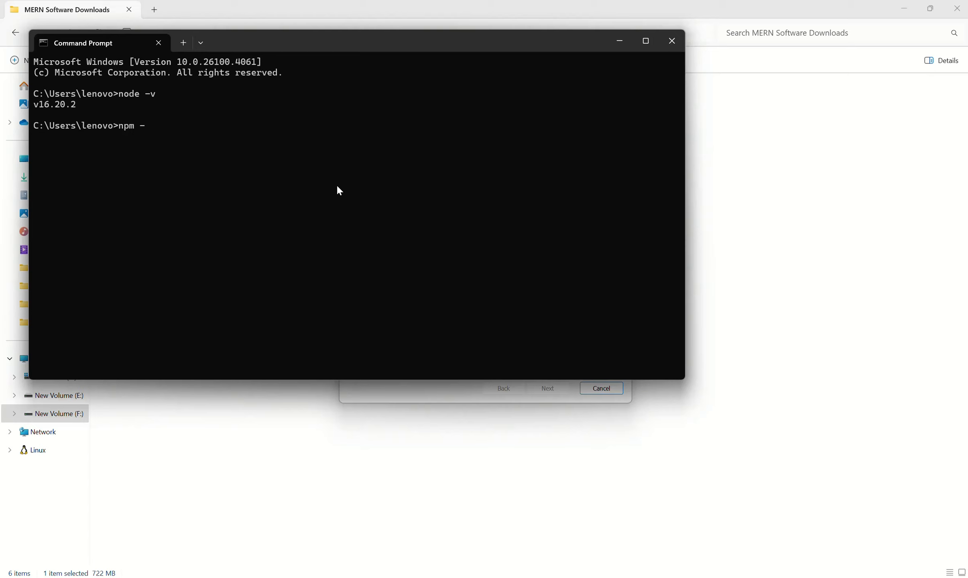
{"action": "type", "text": "v"}
{"action": "key", "text": "Return"}
{"action": "left_click", "coordinate": [672, 41]}
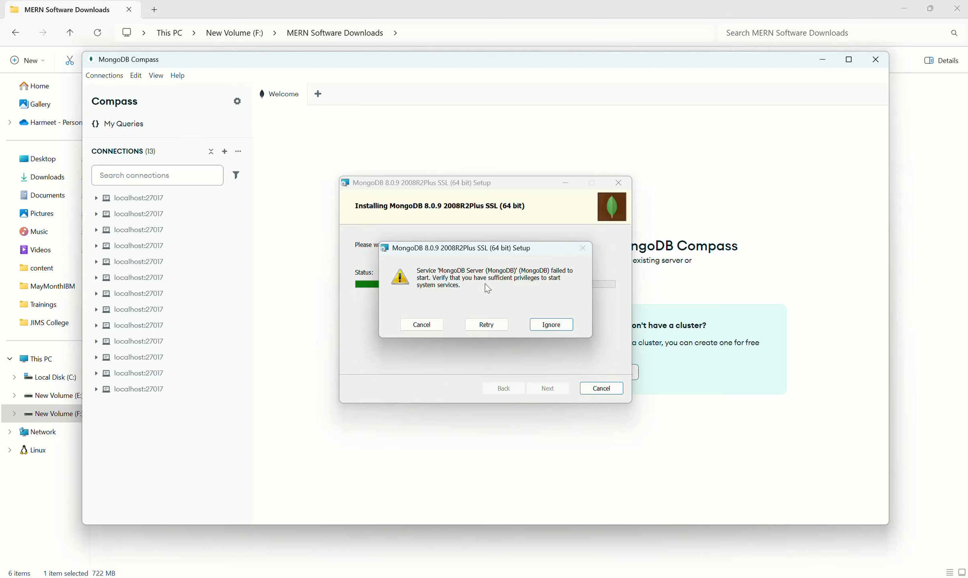
- Finish the MongoDB setup, ignoring the service start error, and close the MongoDB Compass window
{"action": "left_click", "coordinate": [540, 327]}
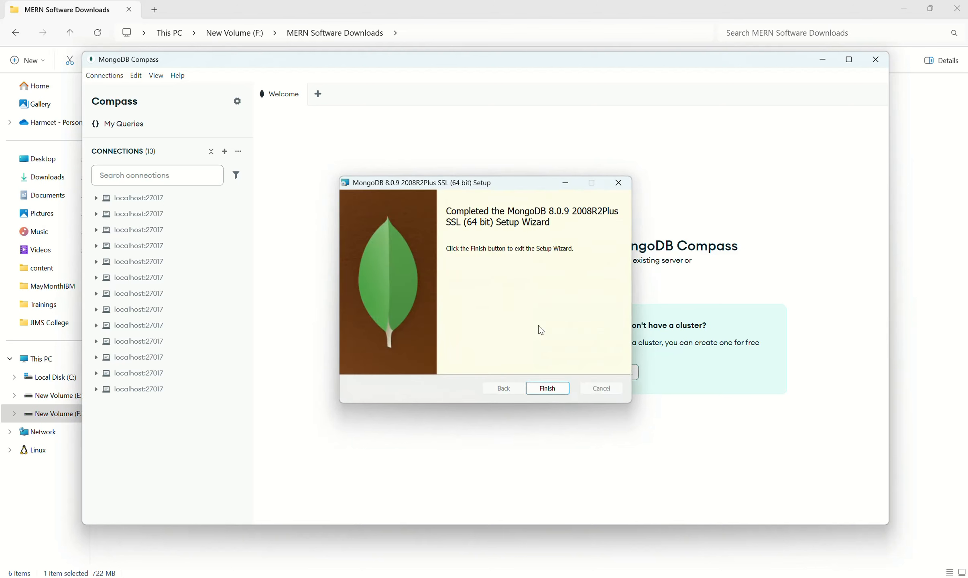
{"action": "left_click", "coordinate": [546, 389]}
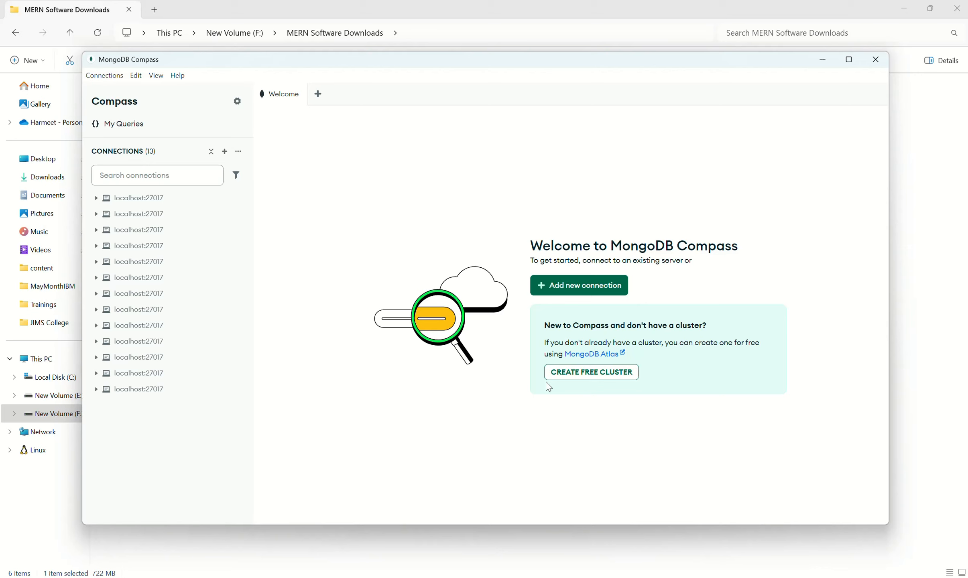
{"action": "left_click", "coordinate": [875, 60]}
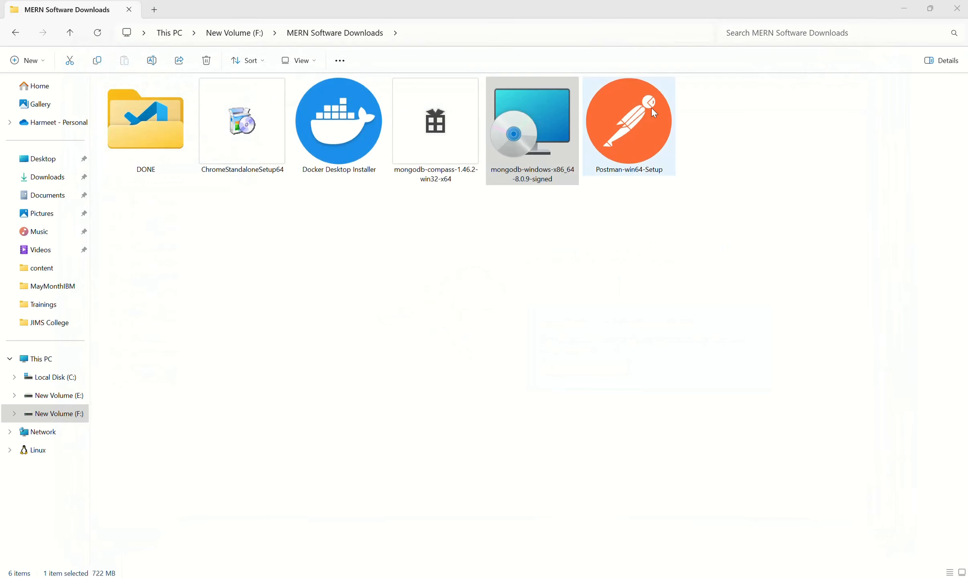
- Move the mongodb-windows-x86_64-8.0.9-signed and mongodb-compass-1.46.2-win32-x64 installers into the DONE folder and run the Postman-win64-Setup installer
{"action": "left_click_drag", "start_coordinate": [541, 167], "coordinate": [174, 160]}
{"action": "left_click_drag", "start_coordinate": [457, 172], "coordinate": [177, 156]}
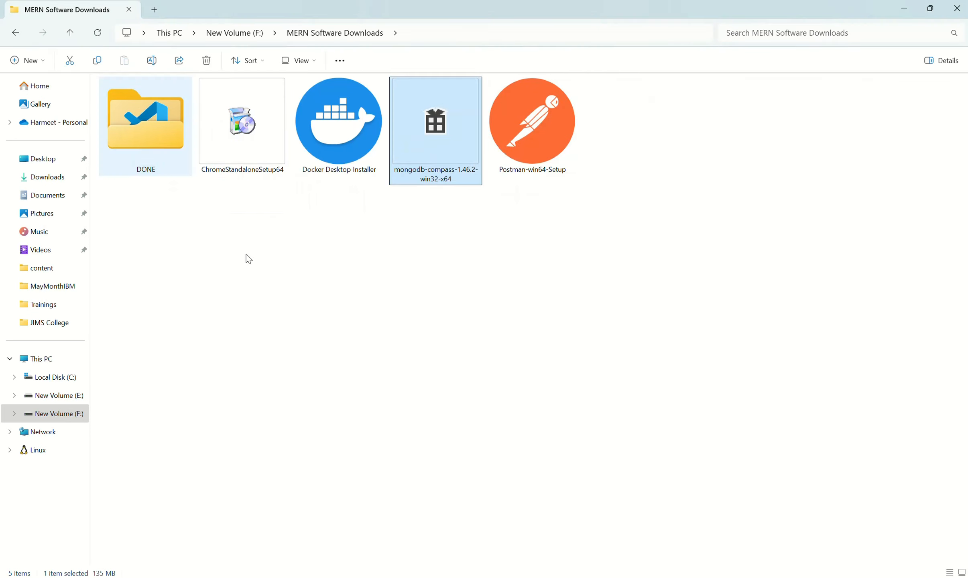
{"action": "double_click", "coordinate": [450, 137]}
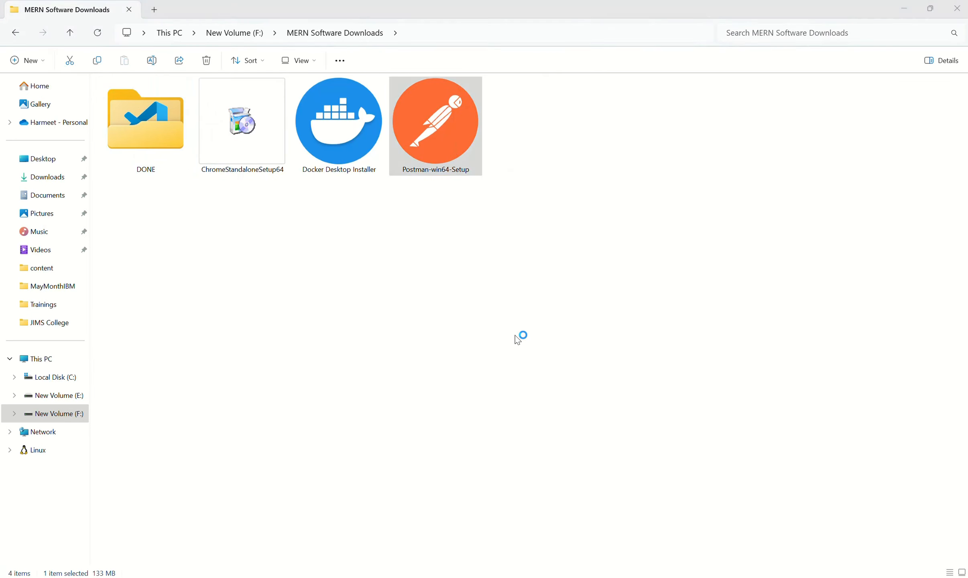
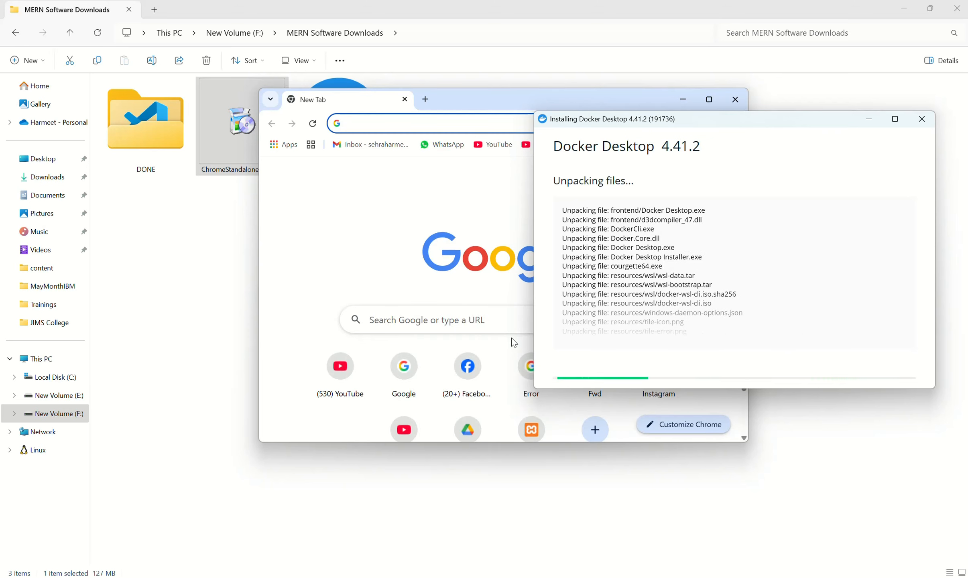
- Close the open browser window and move the ChromeStandaloneSetup64 installer into the DONE folder
{"action": "left_click_drag", "start_coordinate": [486, 105], "coordinate": [350, 140]}
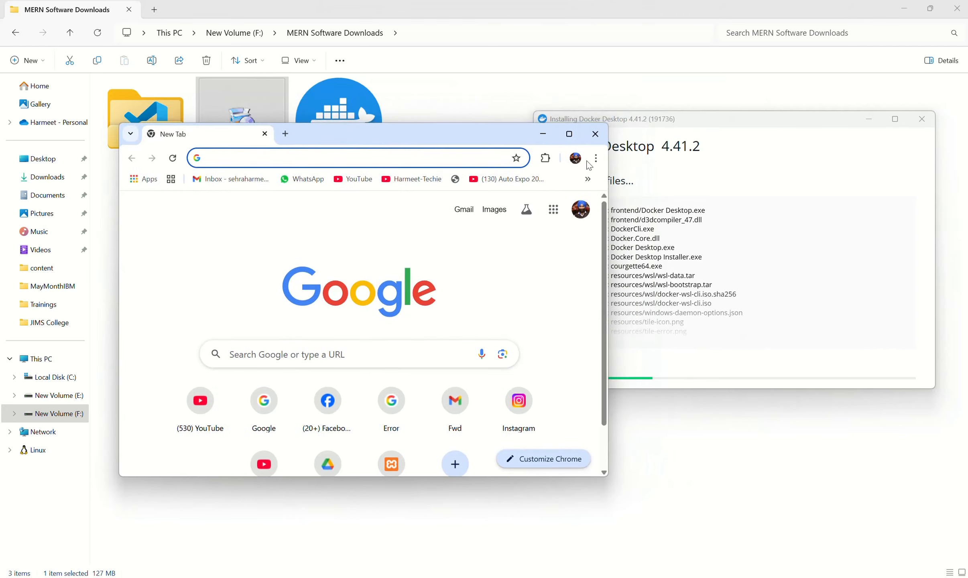
{"action": "left_click", "coordinate": [594, 136]}
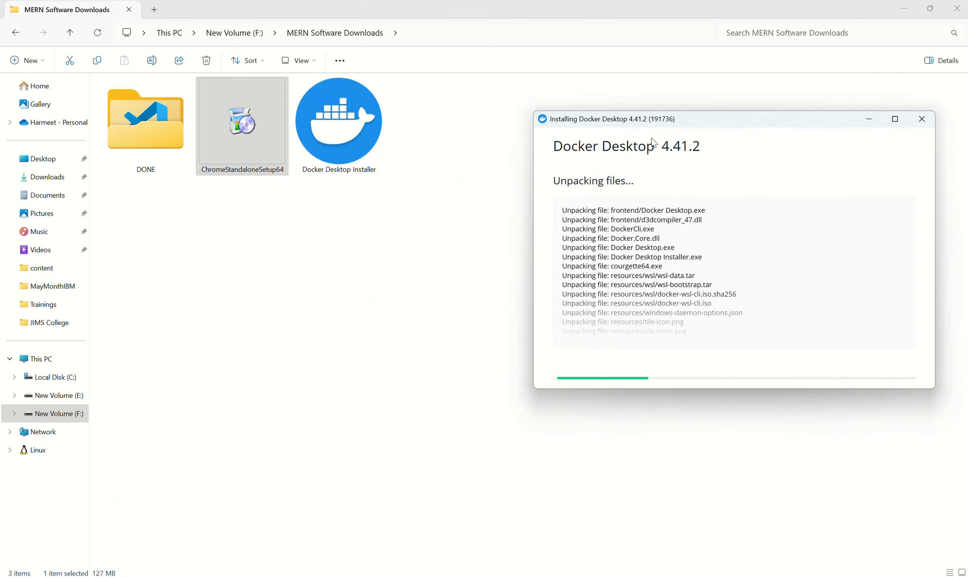
{"action": "left_click_drag", "start_coordinate": [281, 136], "coordinate": [171, 130]}
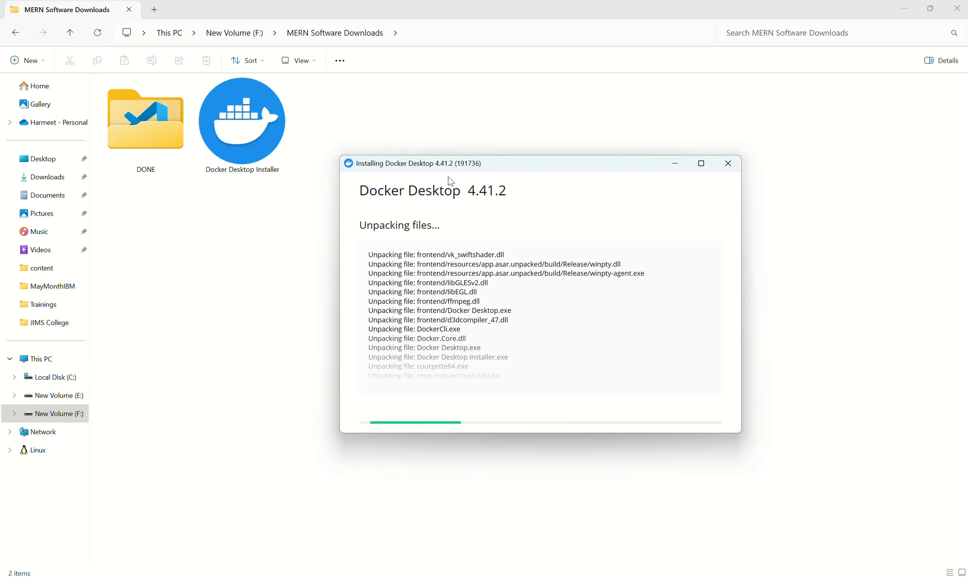
{"action": "key", "text": "super+r"}
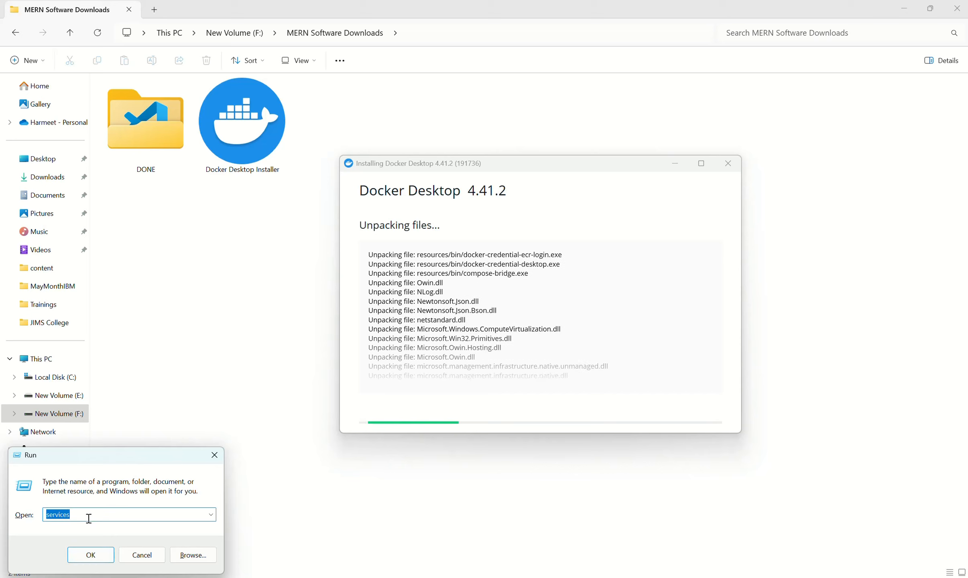
{"action": "left_click", "coordinate": [97, 561]}
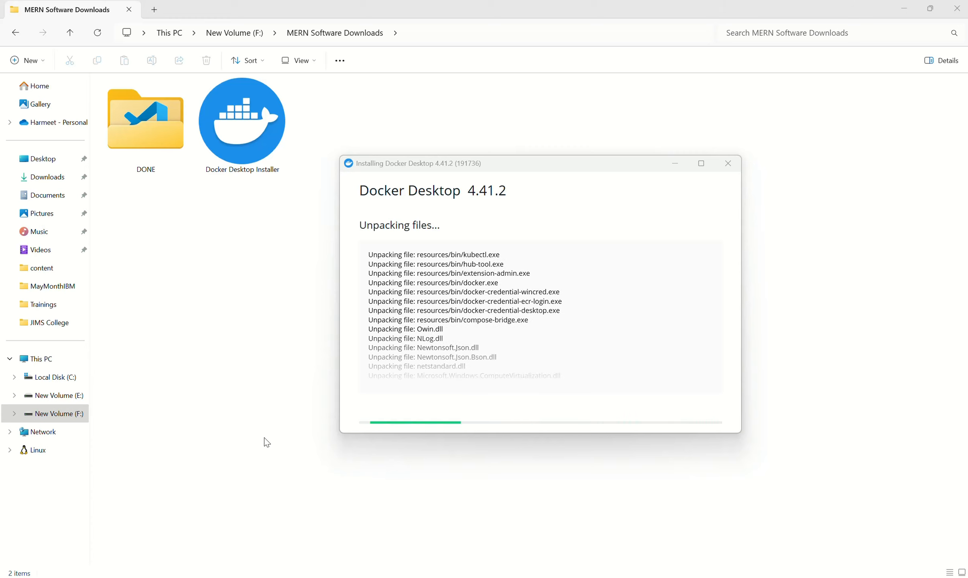
{"action": "key", "text": "super+r"}
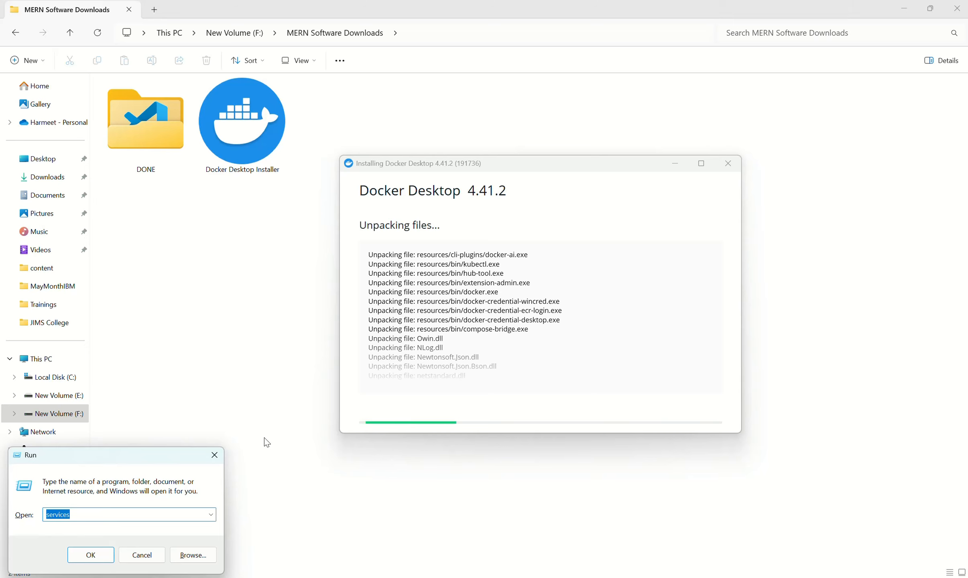
{"action": "type", "text": "cmd"}
{"action": "key", "text": "Return"}
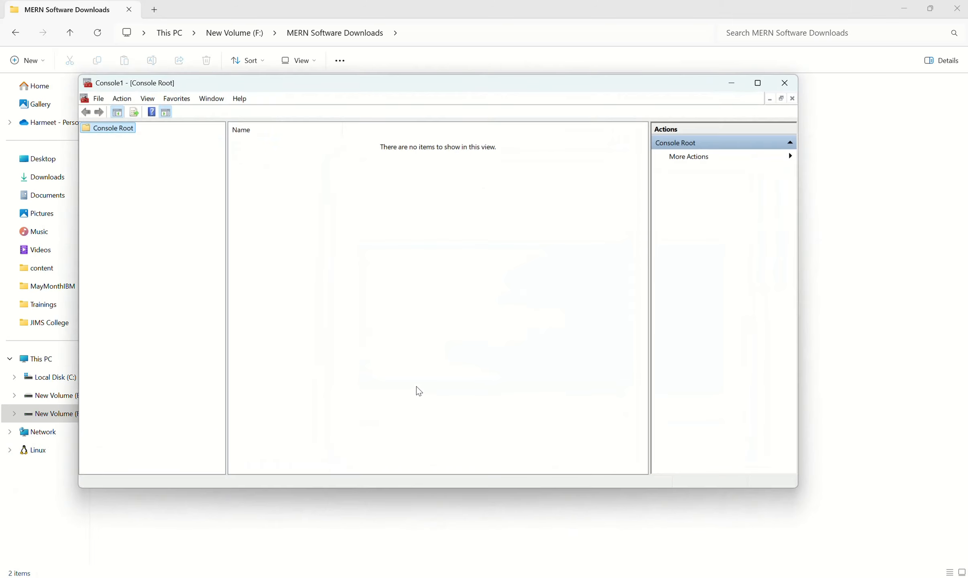
{"action": "left_click", "coordinate": [784, 83]}
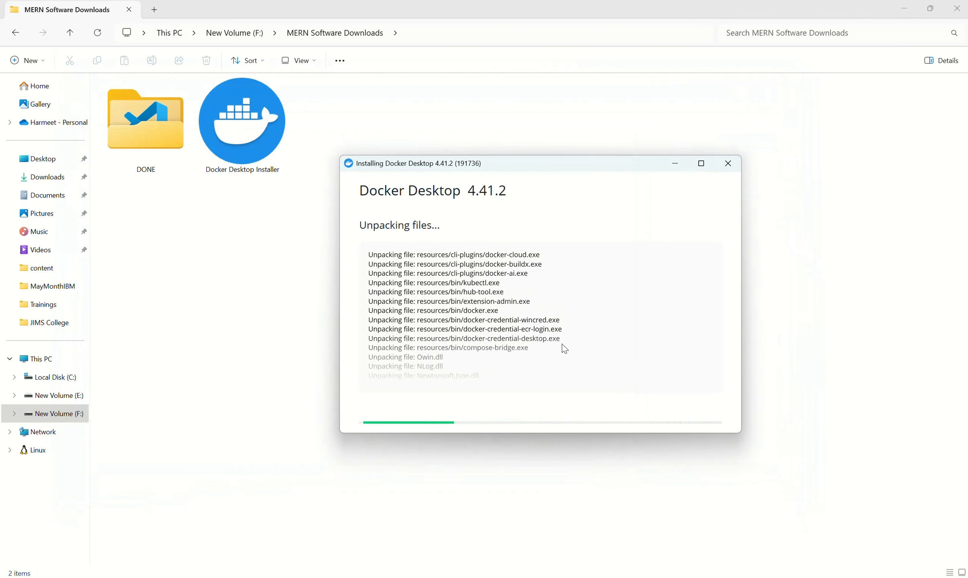
{"action": "key", "text": "super+r"}
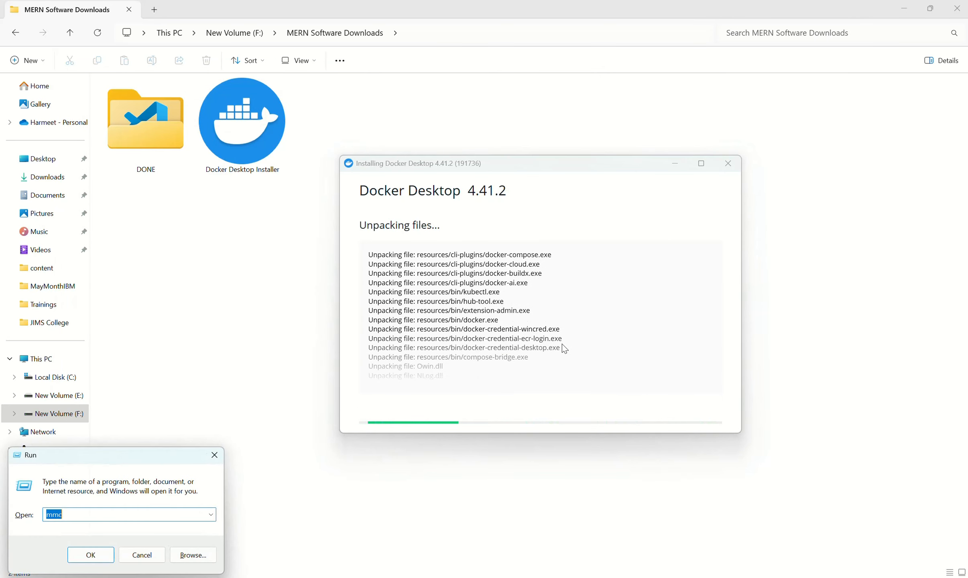
{"action": "type", "text": "s"}
- Find and open the Windows Services console, dismiss the leftover Run dialog, and maximize the console
{"action": "key", "text": "super"}
{"action": "type", "text": "ser"}
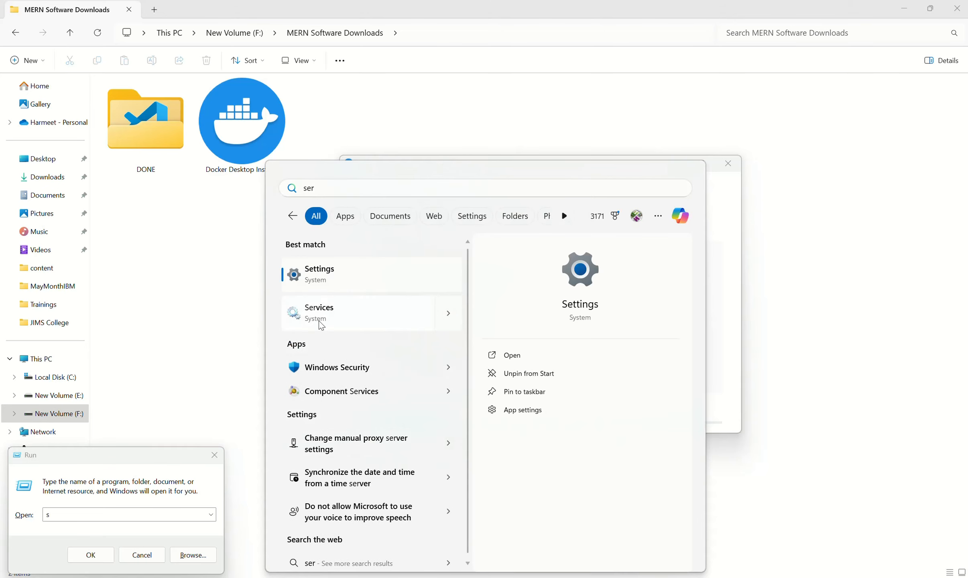
{"action": "left_click", "coordinate": [326, 326]}
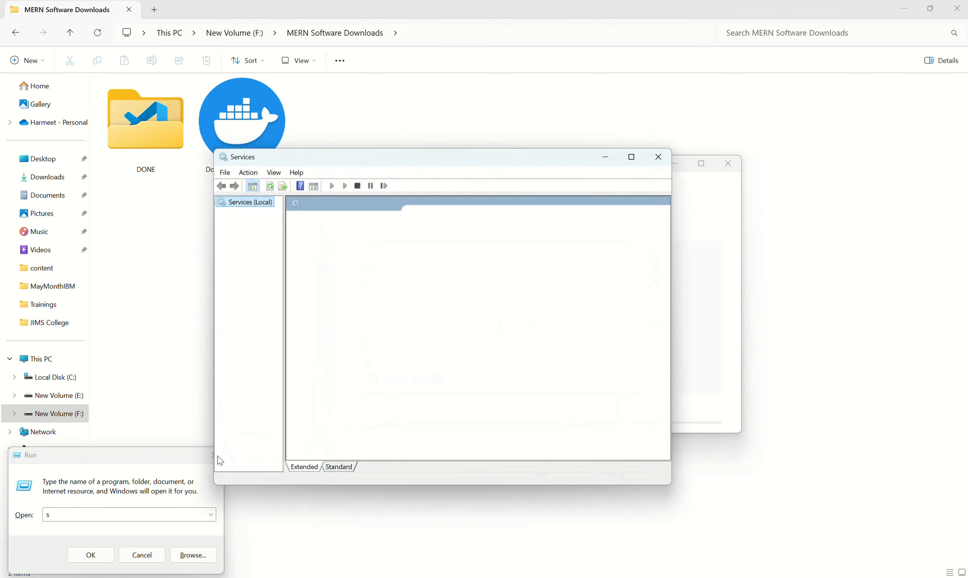
{"action": "left_click", "coordinate": [208, 457]}
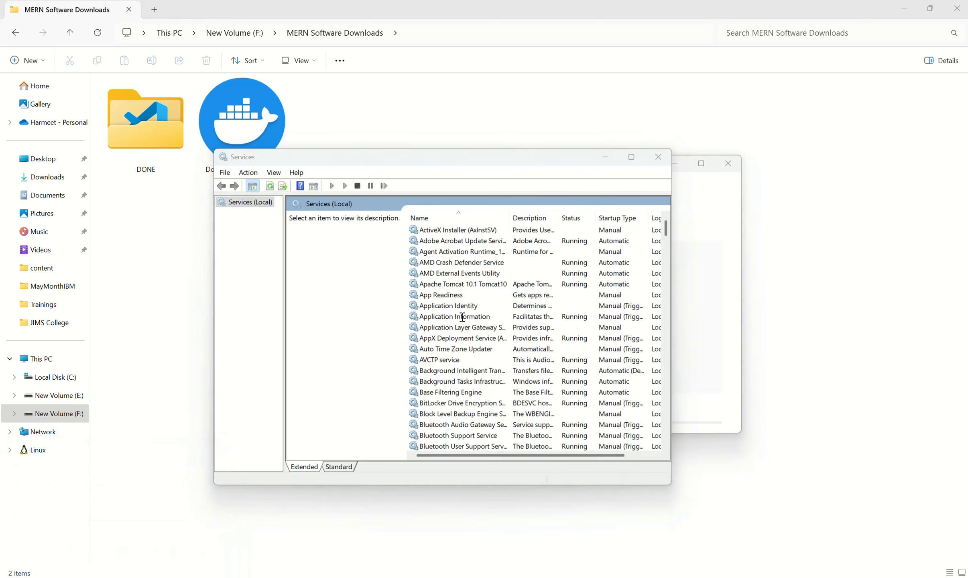
{"action": "left_click", "coordinate": [524, 159]}
{"action": "double_click", "coordinate": [525, 159]}
- Try to start the MongoDB Server (MongoDB) service from its properties, and cancel the properties dialog
{"action": "left_click", "coordinate": [243, 261]}
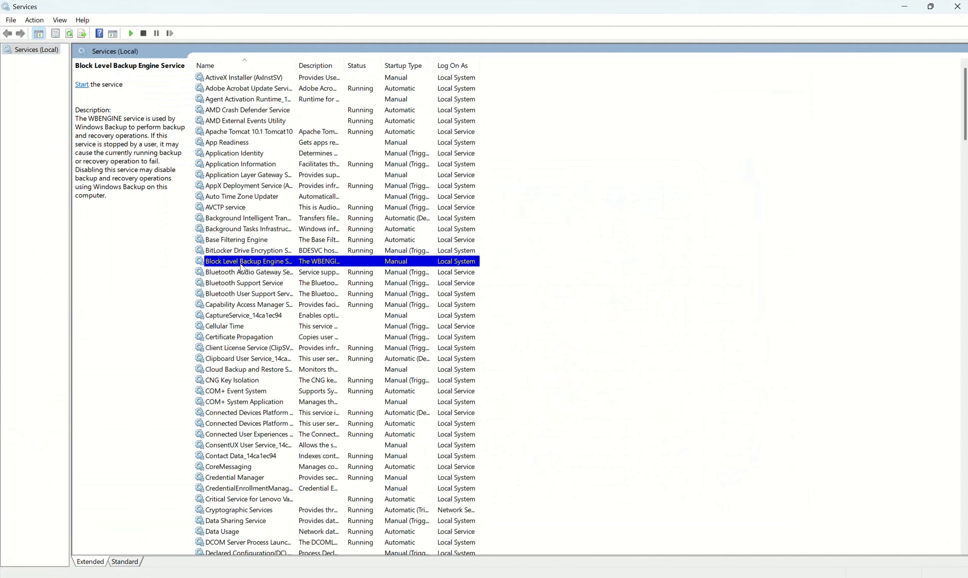
{"action": "key", "text": "m"}
{"action": "key", "text": "o"}
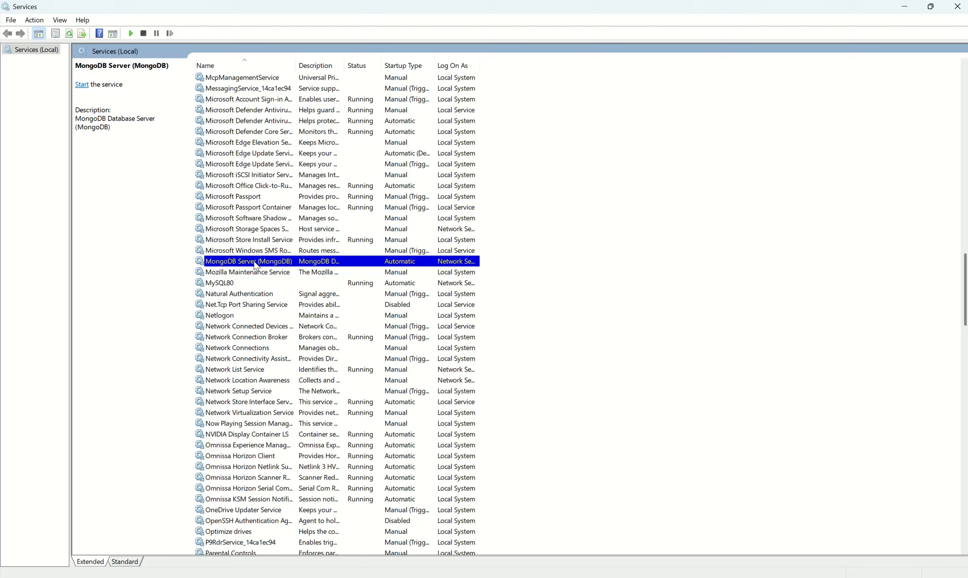
{"action": "right_click", "coordinate": [333, 261]}
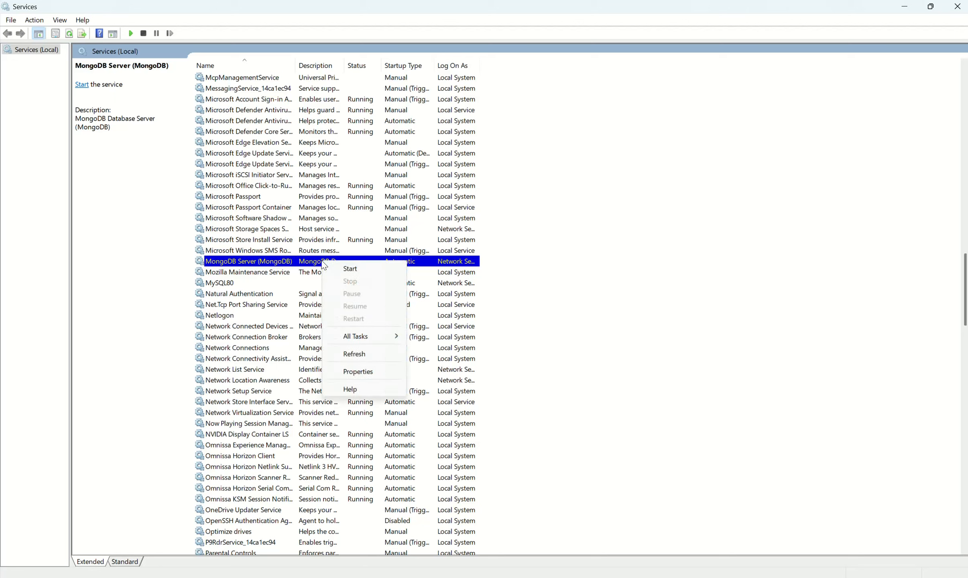
{"action": "left_click", "coordinate": [362, 373]}
{"action": "left_click", "coordinate": [403, 337]}
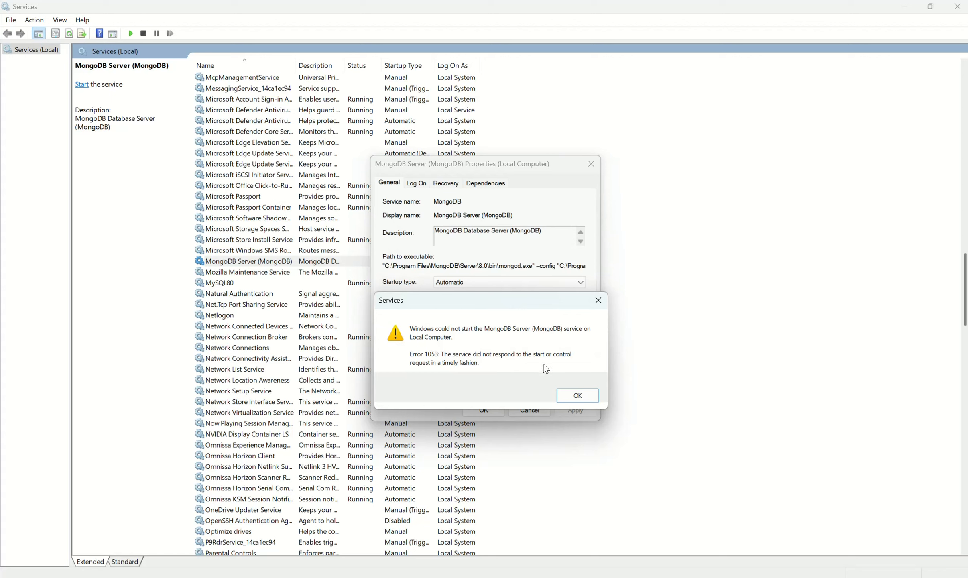
{"action": "left_click", "coordinate": [576, 397]}
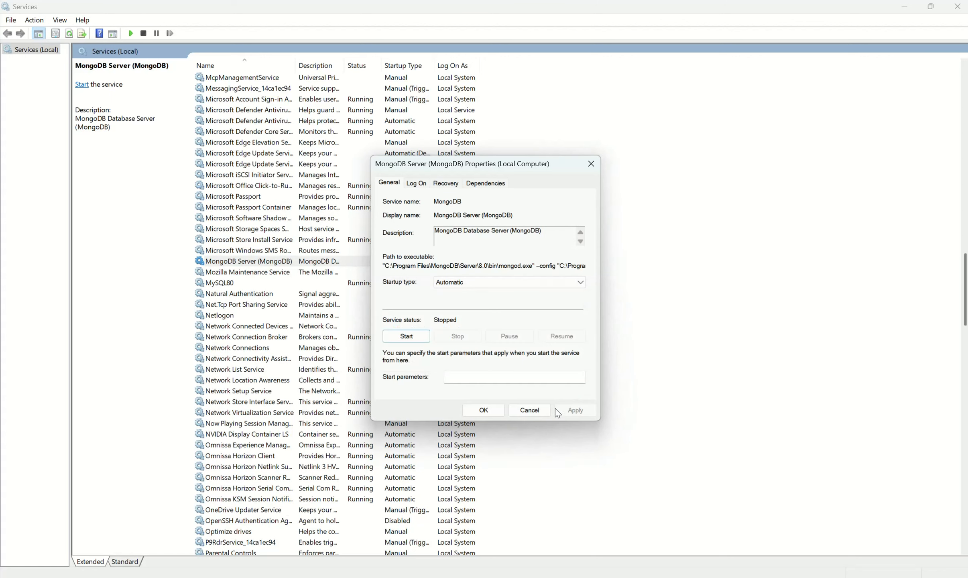
{"action": "left_click", "coordinate": [535, 406]}
- Look up and open MongoDB Compass, review the connection problem for localhost:27017, and close Compass
{"action": "left_click", "coordinate": [377, 315]}
{"action": "key", "text": "super"}
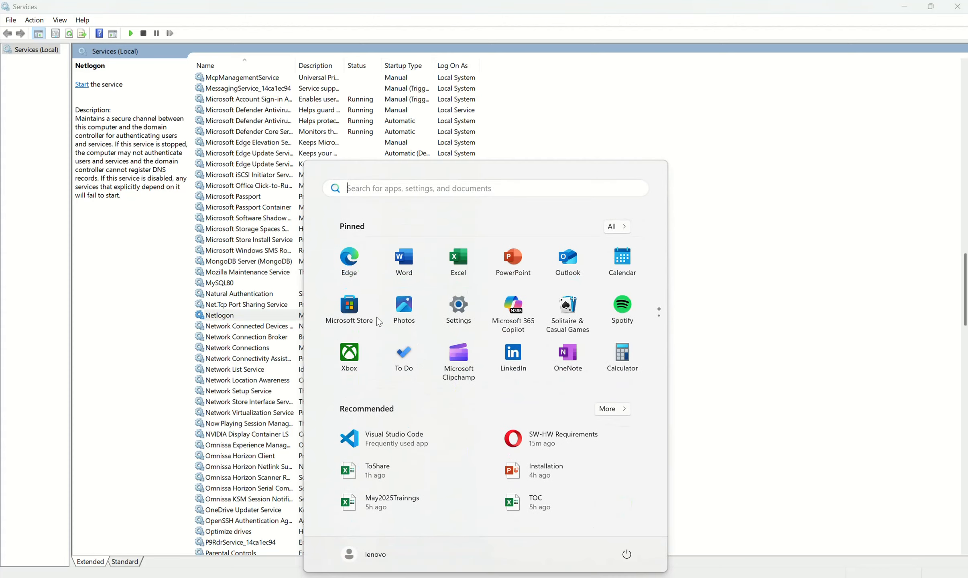
{"action": "type", "text": "mongo"}
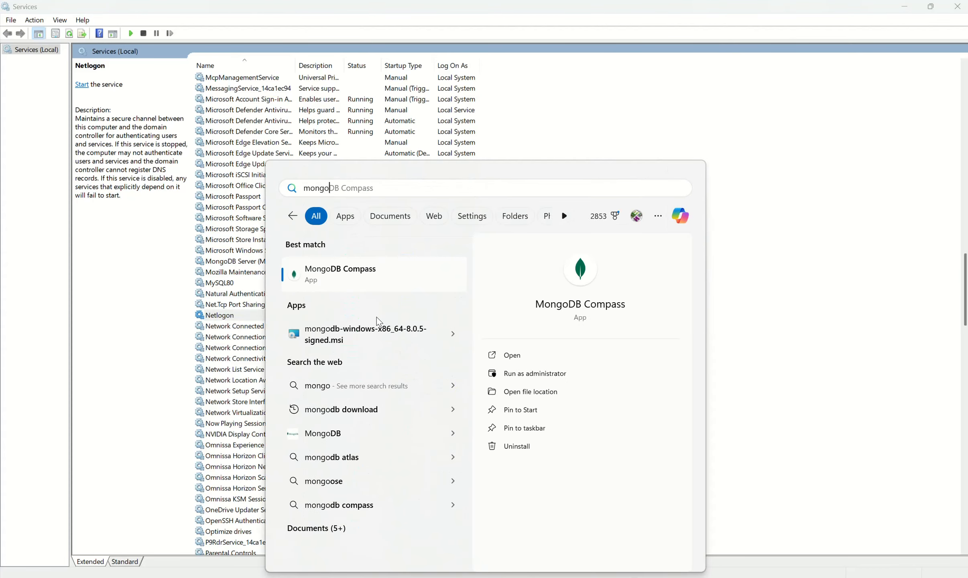
{"action": "key", "text": "Escape"}
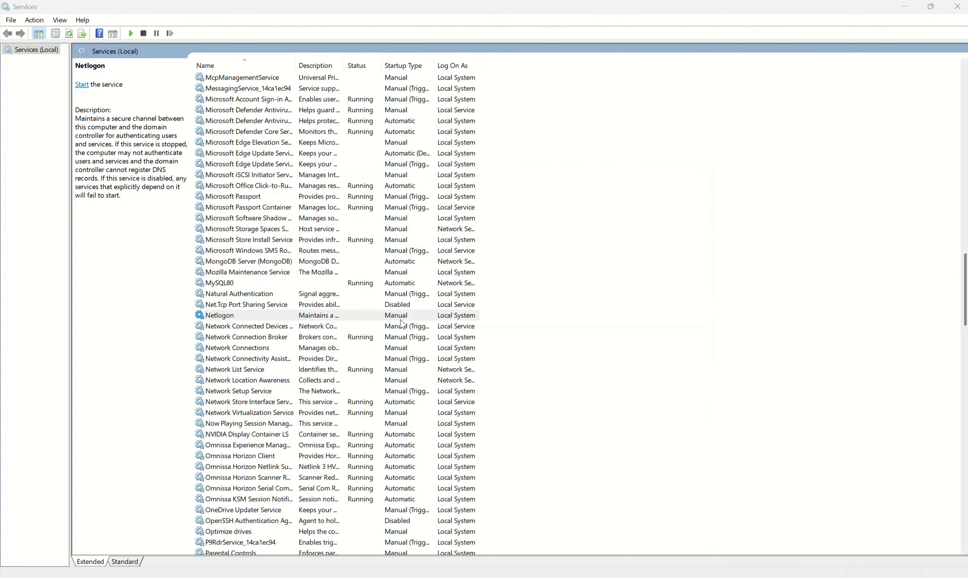
{"action": "double_click", "coordinate": [600, 6]}
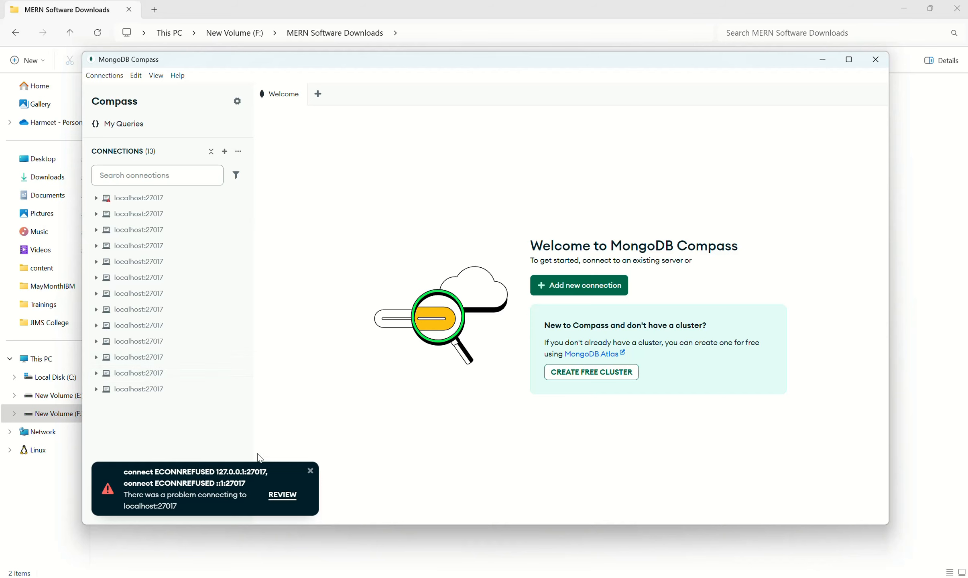
{"action": "left_click", "coordinate": [282, 494]}
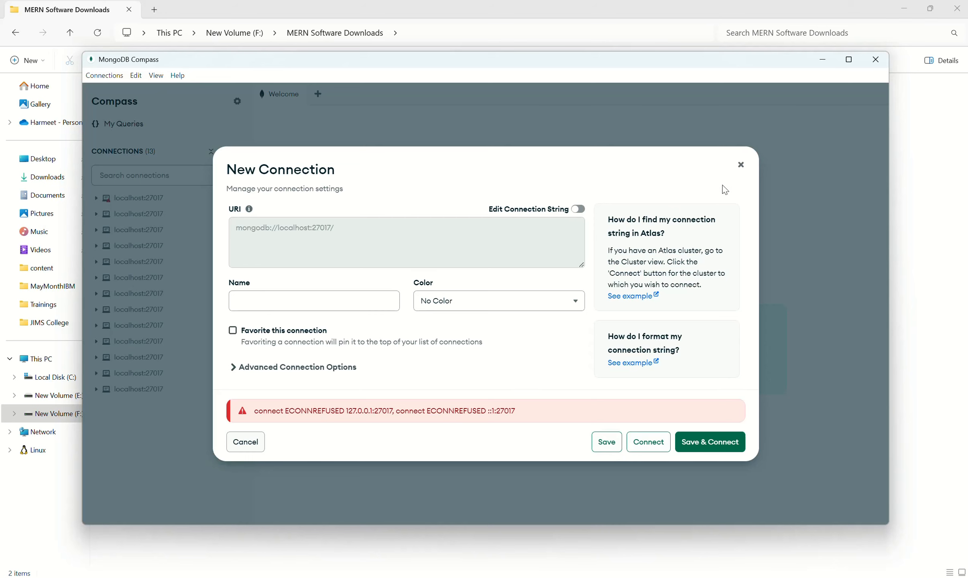
{"action": "left_click", "coordinate": [741, 165]}
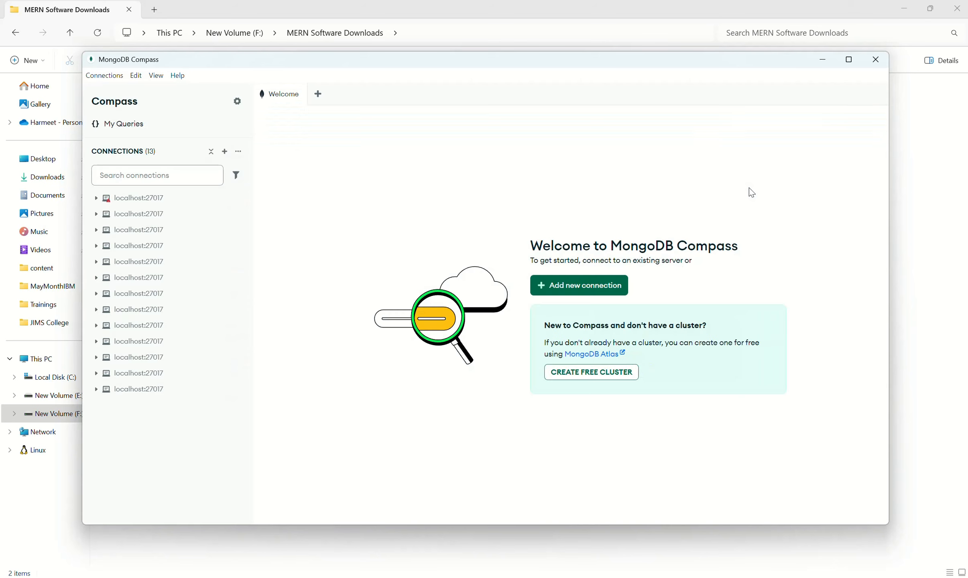
{"action": "left_click", "coordinate": [874, 61]}
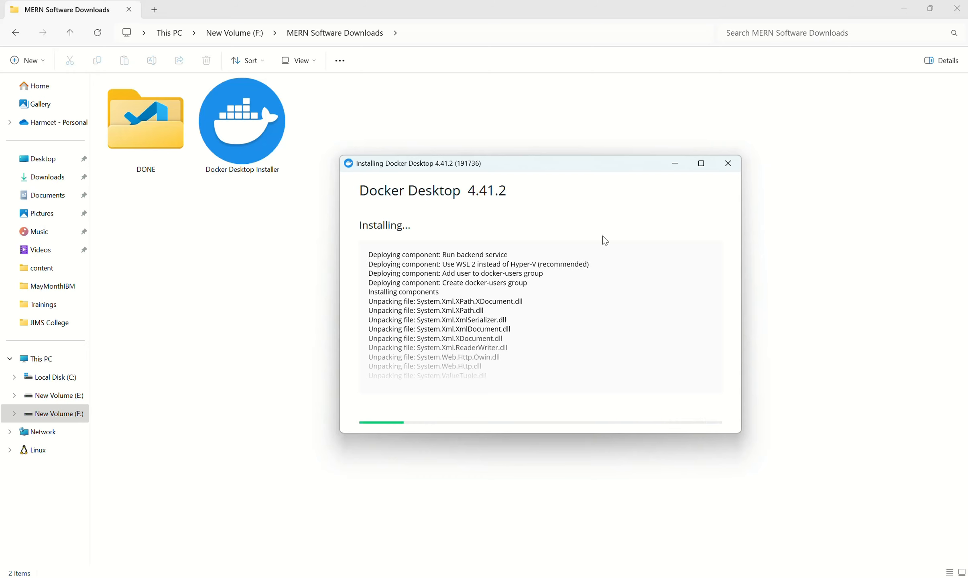
{"action": "key", "text": "super"}
{"action": "type", "text": "vis"}
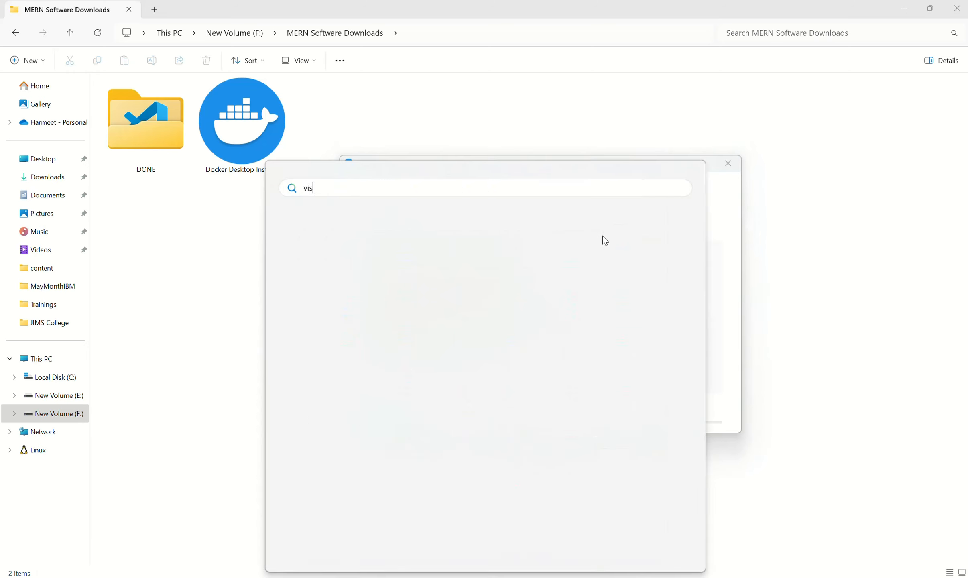
{"action": "key", "text": "Escape"}
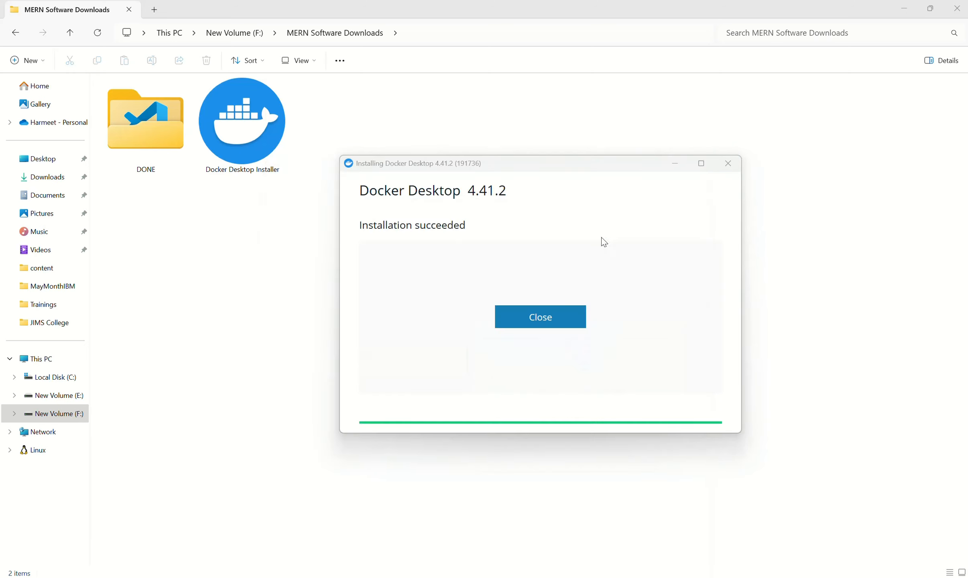
- Close the finished Docker Desktop setup and move the Docker Desktop Installer file into the DONE folder
{"action": "left_click", "coordinate": [544, 317]}
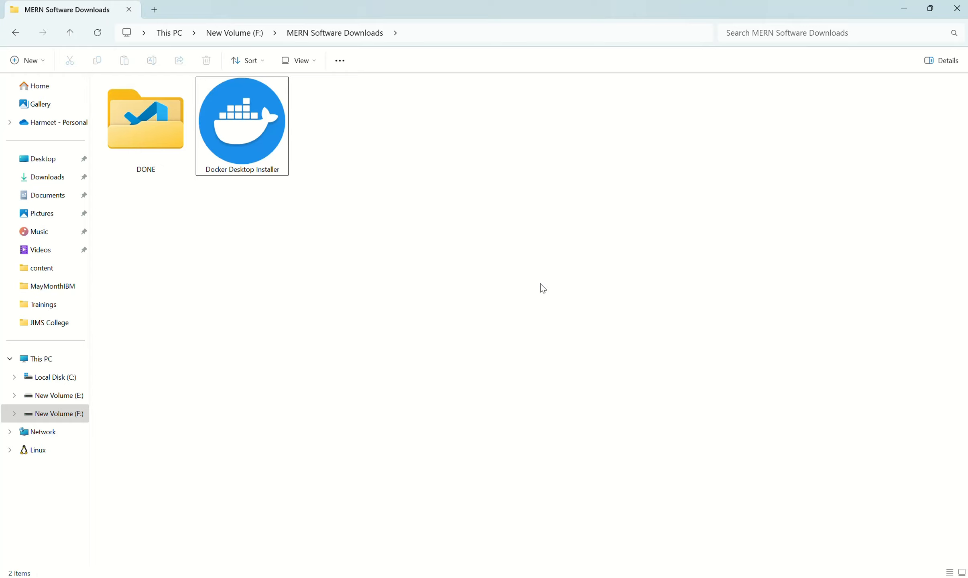
{"action": "left_click_drag", "start_coordinate": [264, 139], "coordinate": [160, 140]}
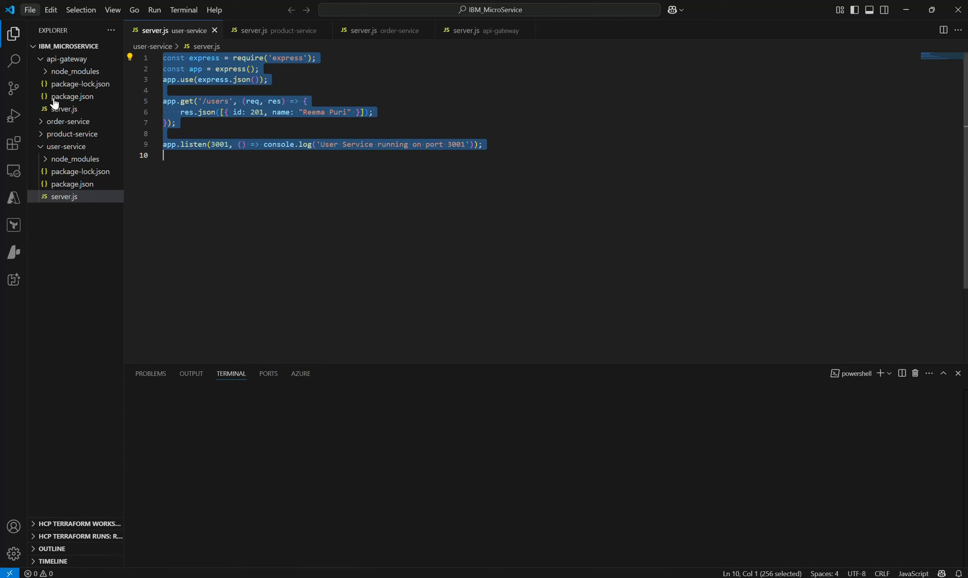
- In Visual Studio Code, close the IBM_MicroService folder, and create and open a new folder named test in the user folder
{"action": "left_click", "coordinate": [32, 10]}
{"action": "left_click", "coordinate": [56, 343]}
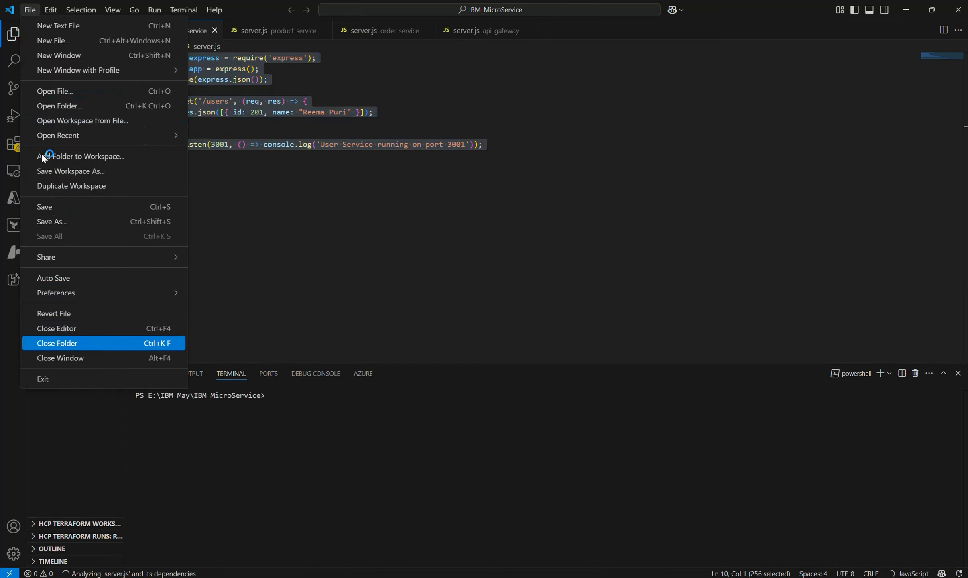
{"action": "left_click", "coordinate": [31, 10]}
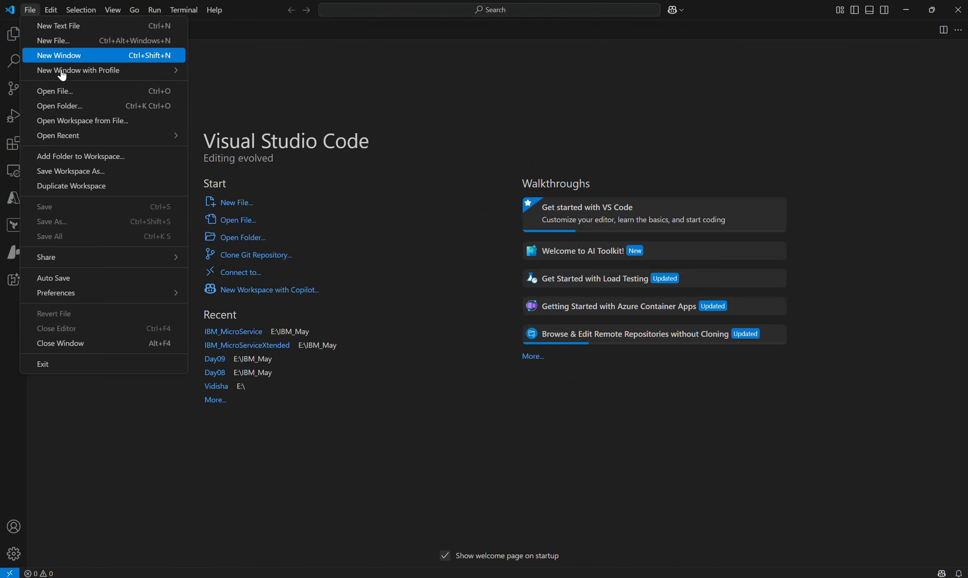
{"action": "left_click", "coordinate": [84, 105]}
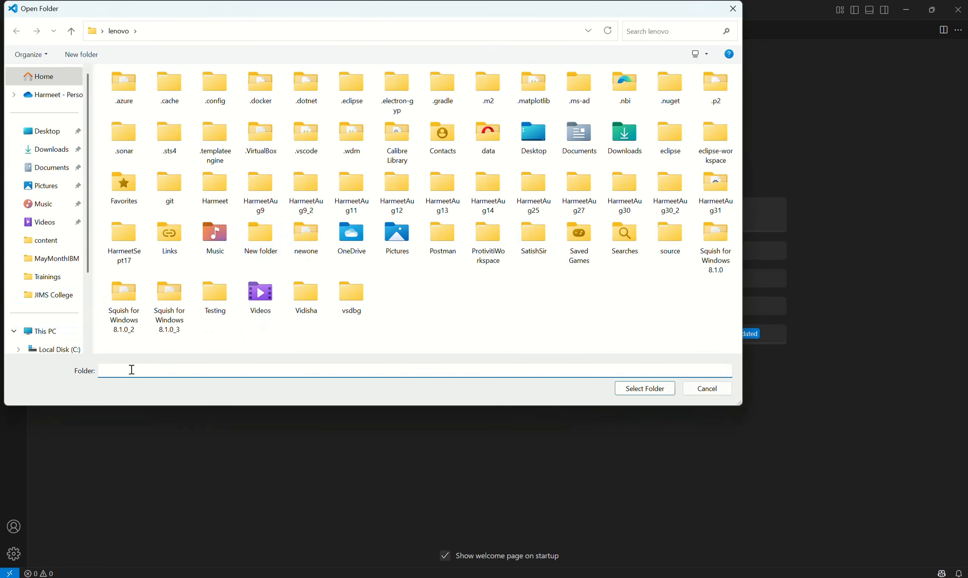
{"action": "left_click", "coordinate": [96, 57]}
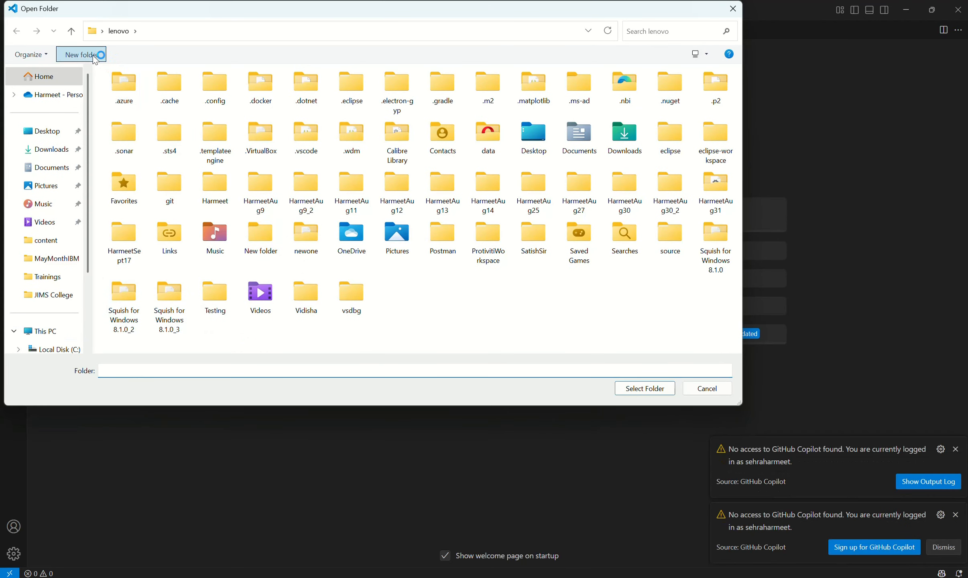
{"action": "type", "text": "te"}
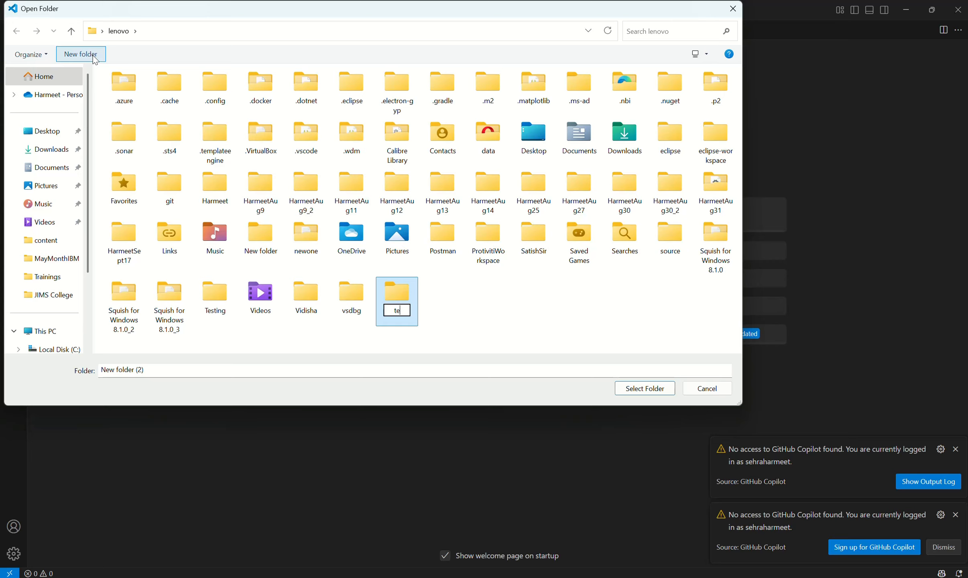
{"action": "type", "text": "st"}
{"action": "key", "text": "Return"}
{"action": "key", "text": "Return"}
{"action": "left_click", "coordinate": [671, 387]}
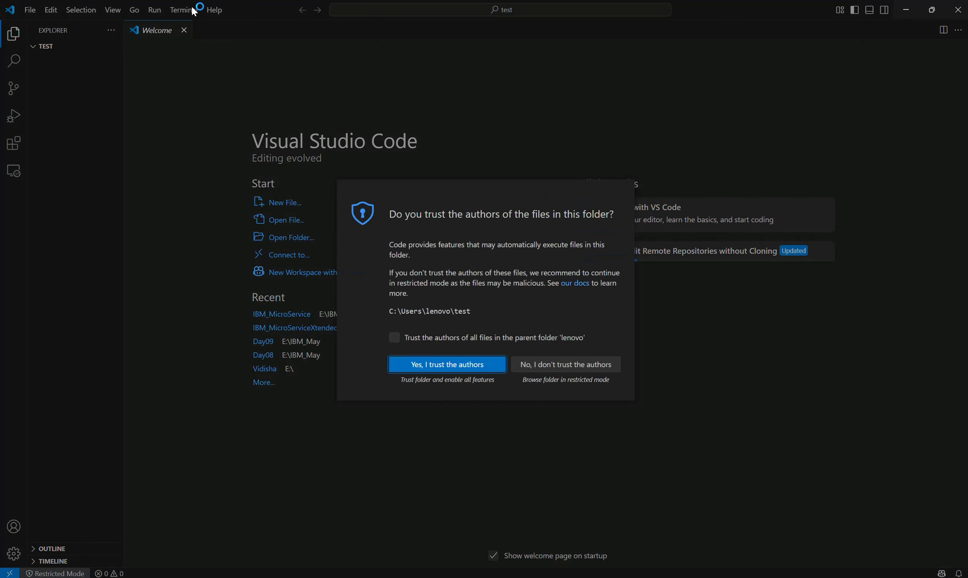
- Trust the authors of the test folder and open a new integrated terminal in it
{"action": "left_click", "coordinate": [470, 380]}
{"action": "left_click", "coordinate": [192, 10]}
{"action": "left_click", "coordinate": [198, 30]}
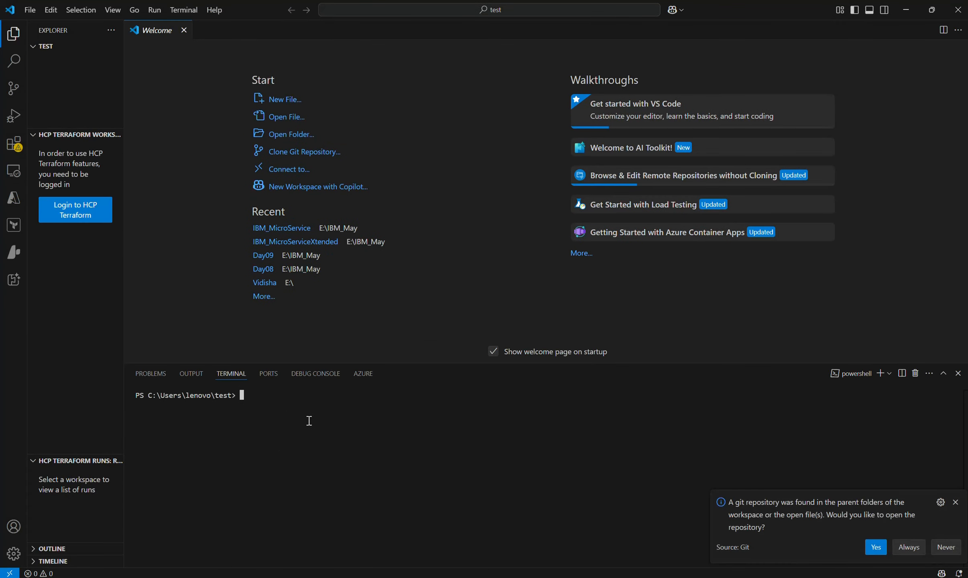
- Dismiss the Git repository and GitHub Copilot notifications, and collapse the two HCP Terraform sections in the Explorer
{"action": "key", "text": "ctrl+equal"}
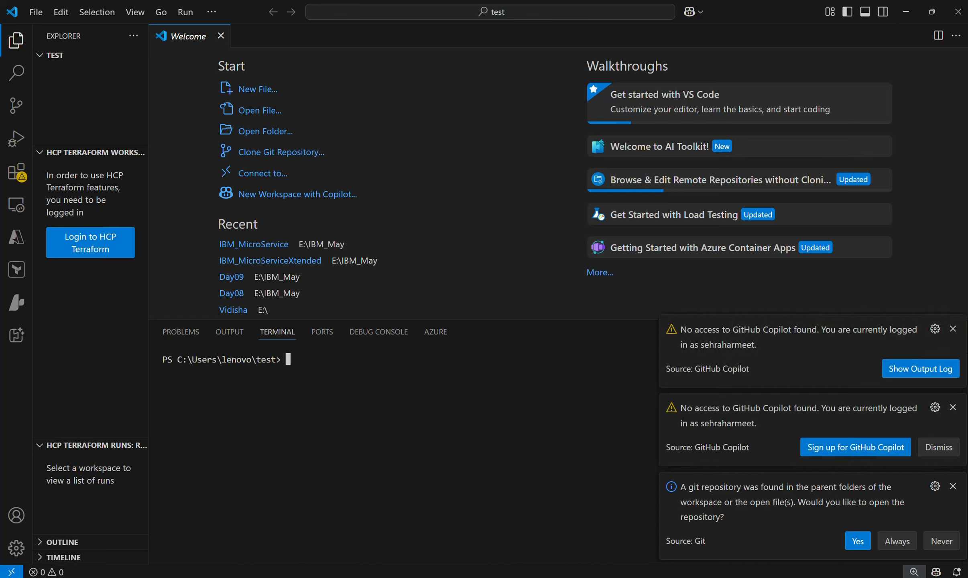
{"action": "left_click", "coordinate": [953, 486]}
{"action": "left_click", "coordinate": [952, 500]}
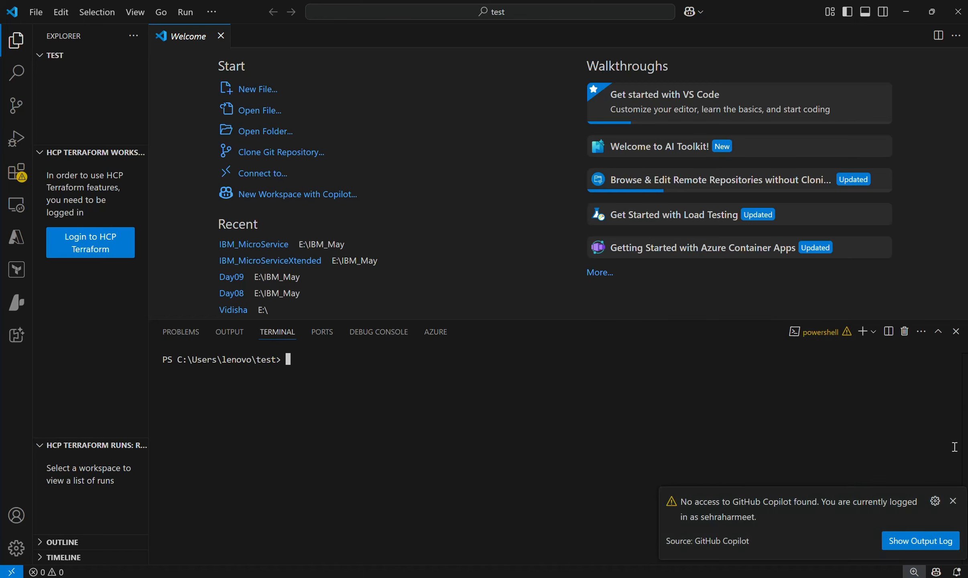
{"action": "left_click", "coordinate": [953, 500]}
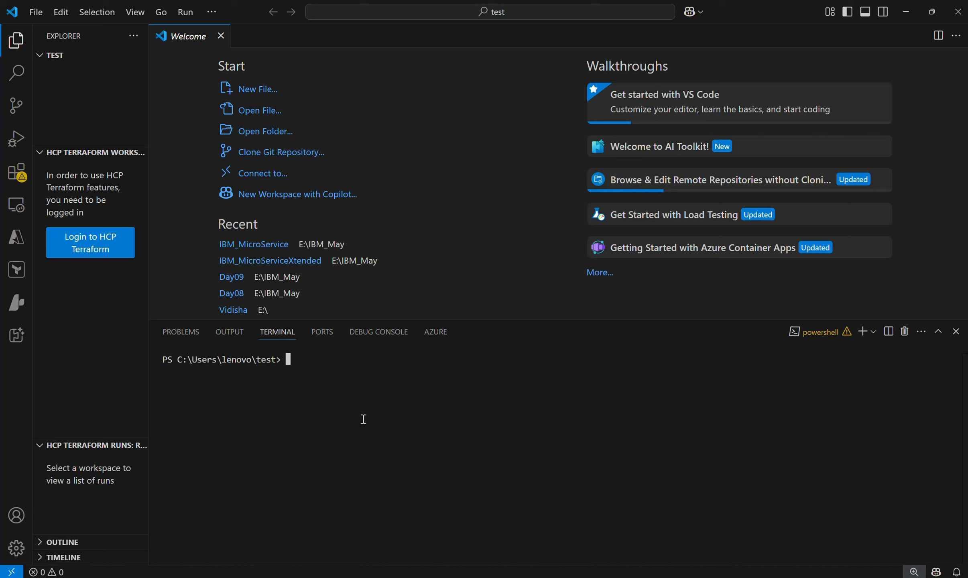
{"action": "left_click", "coordinate": [60, 153]}
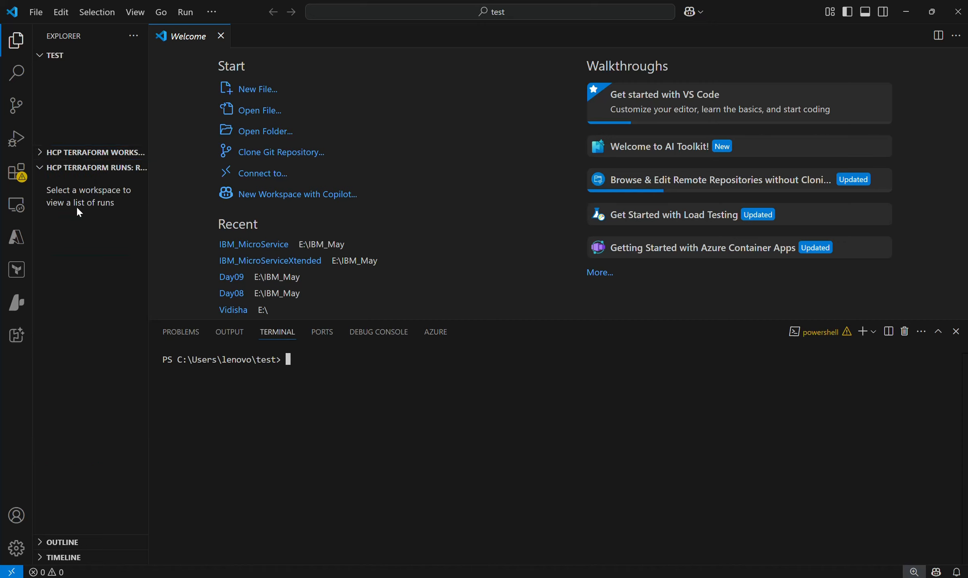
{"action": "left_click", "coordinate": [60, 167]}
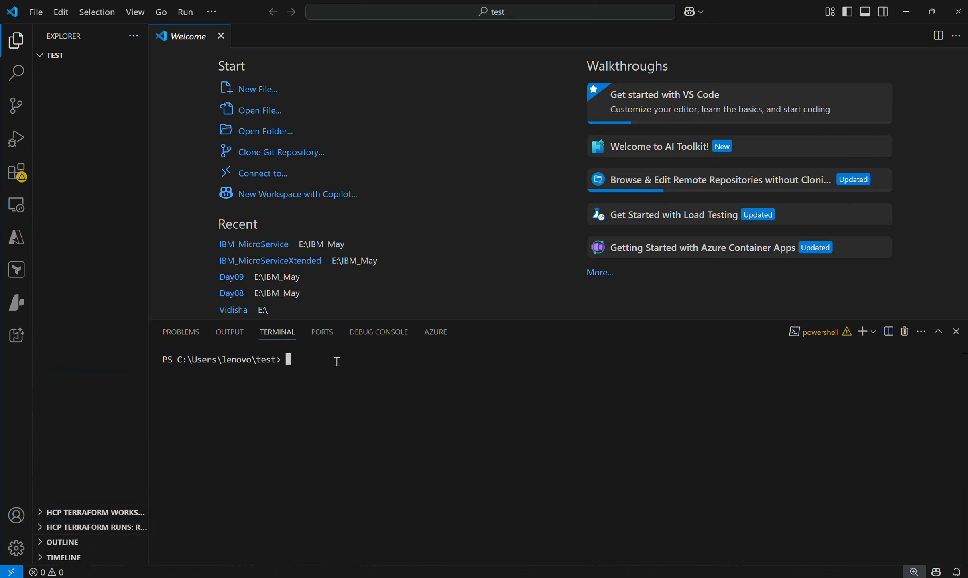
- Initialize a default Node.js project in the test folder by running npm init -y in the terminal
{"action": "type", "text": "nod"}
{"action": "type", "text": "npm in"}
{"action": "type", "text": "it -y"}
{"action": "key", "text": "Return"}
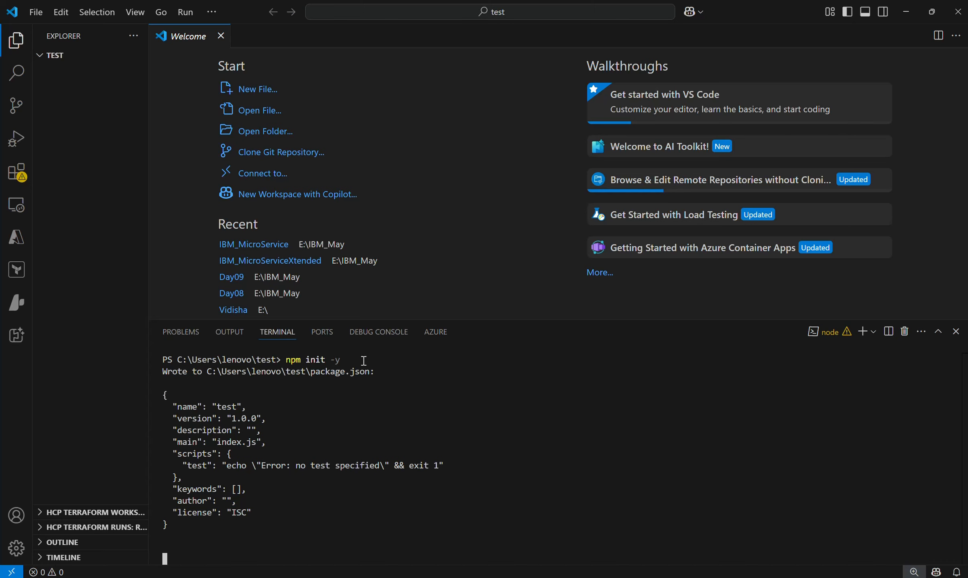
- Create a new file named server.js in the test folder
{"action": "right_click", "coordinate": [83, 100]}
{"action": "left_click", "coordinate": [116, 112]}
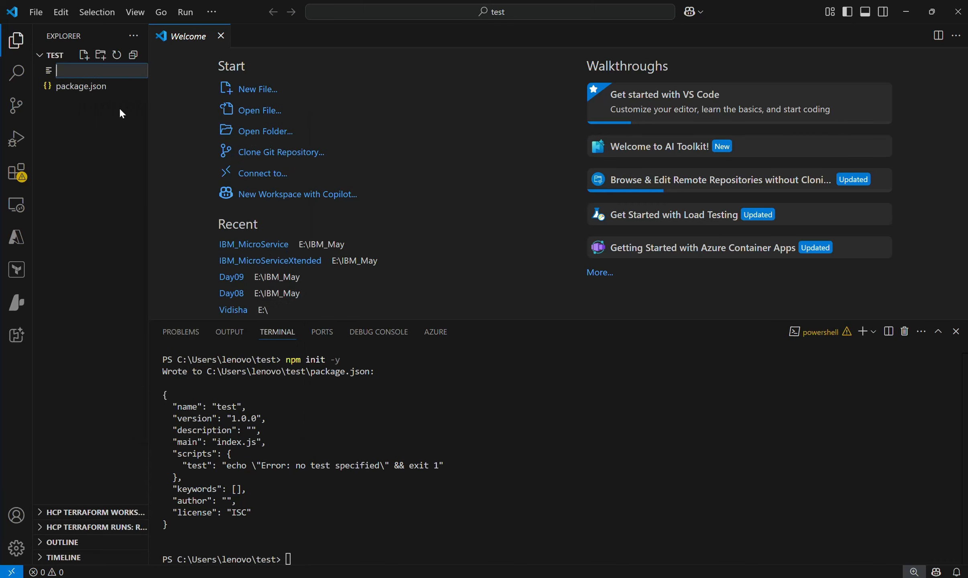
{"action": "type", "text": "server.js"}
{"action": "key", "text": "Return"}
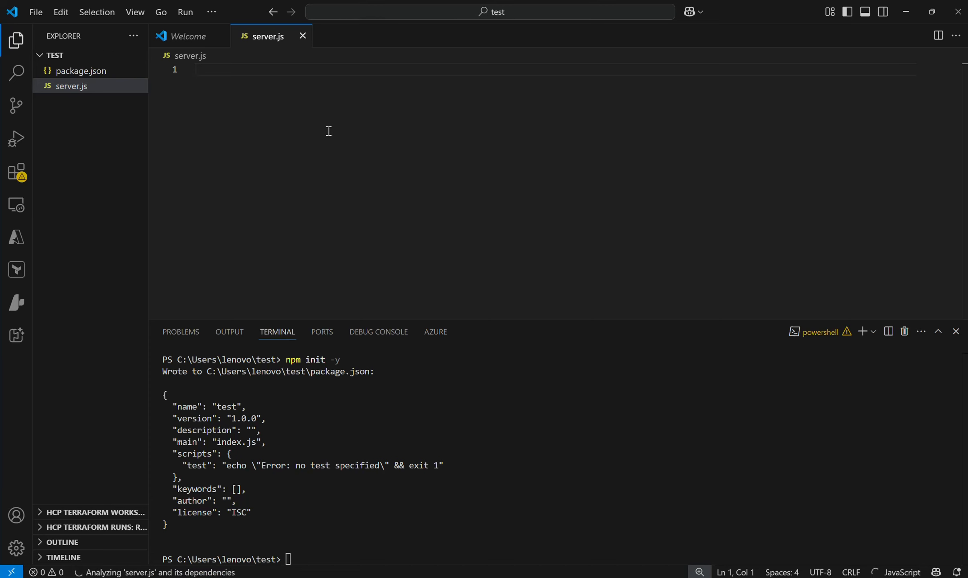
- Write console.log("welcome"); in server.js and save the file
{"action": "type", "text": "console.log"}
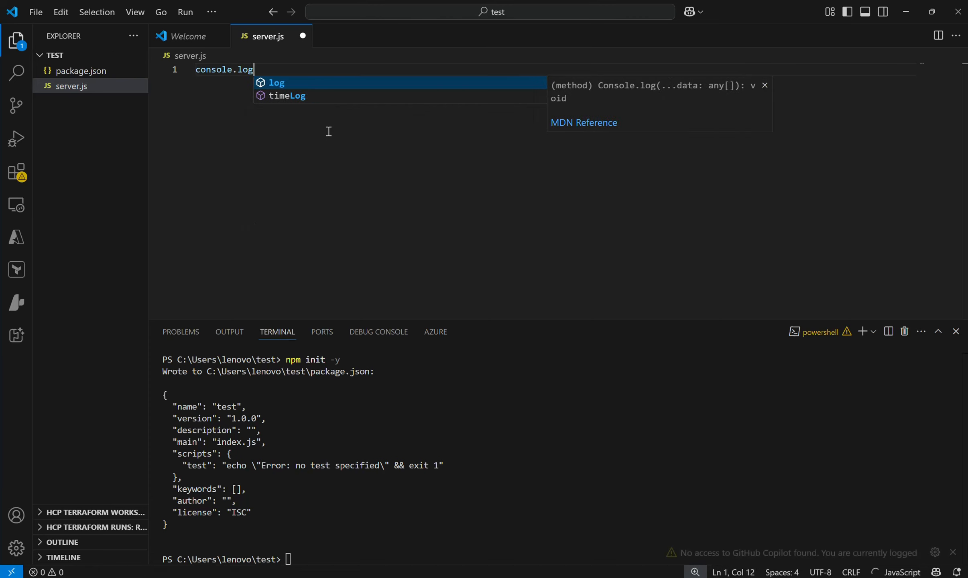
{"action": "type", "text": "(\"welcome"}
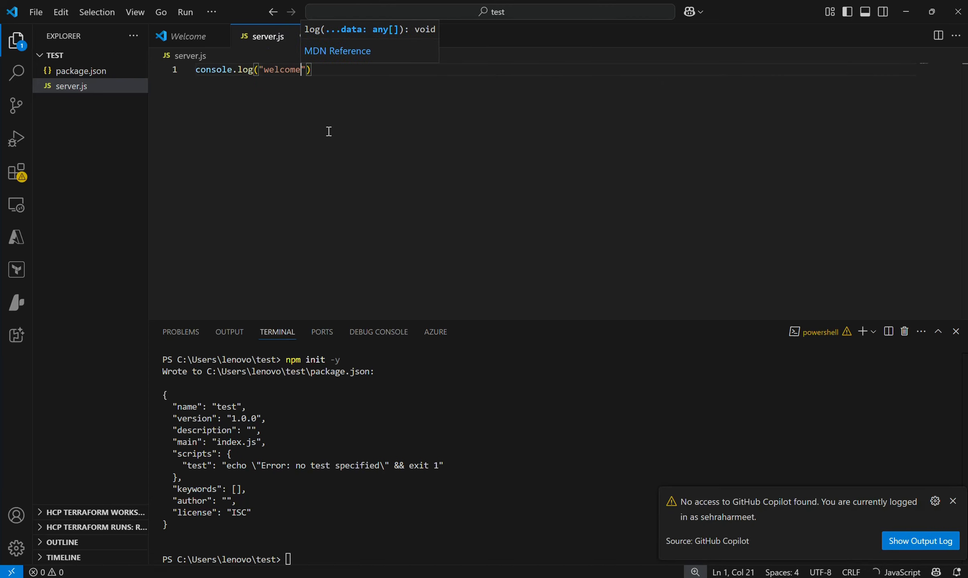
{"action": "type", "text": "\");"}
{"action": "key", "text": "ctrl+s"}
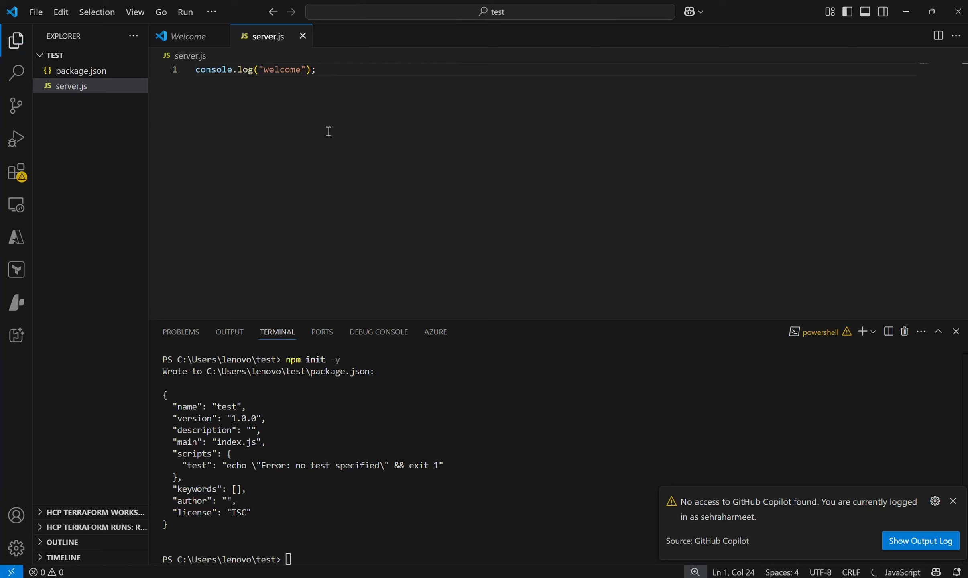
- Clear the terminal, run node server.js in it, and dismiss the GitHub Copilot notification
{"action": "left_click", "coordinate": [348, 450]}
{"action": "type", "text": "cls"}
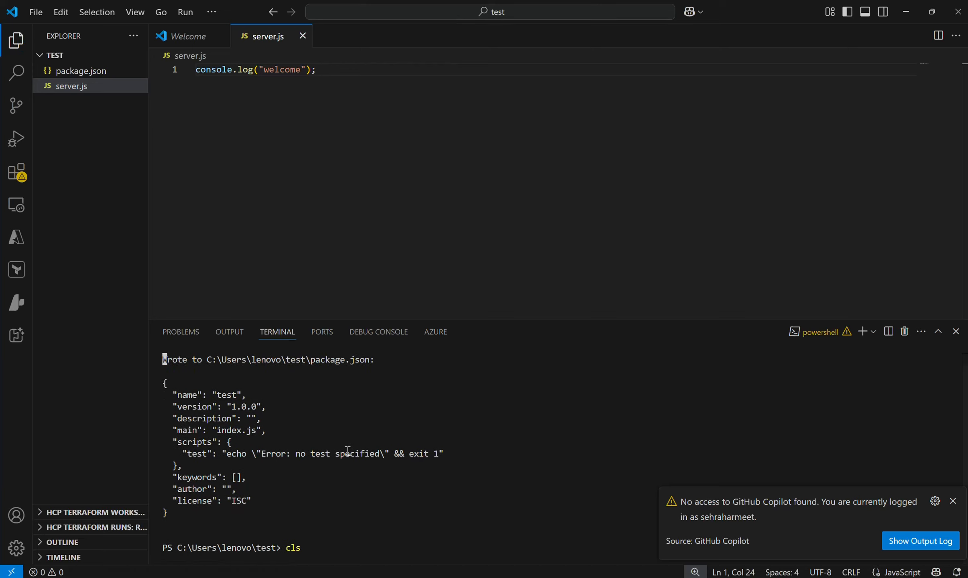
{"action": "key", "text": "Return"}
{"action": "type", "text": "node serve"}
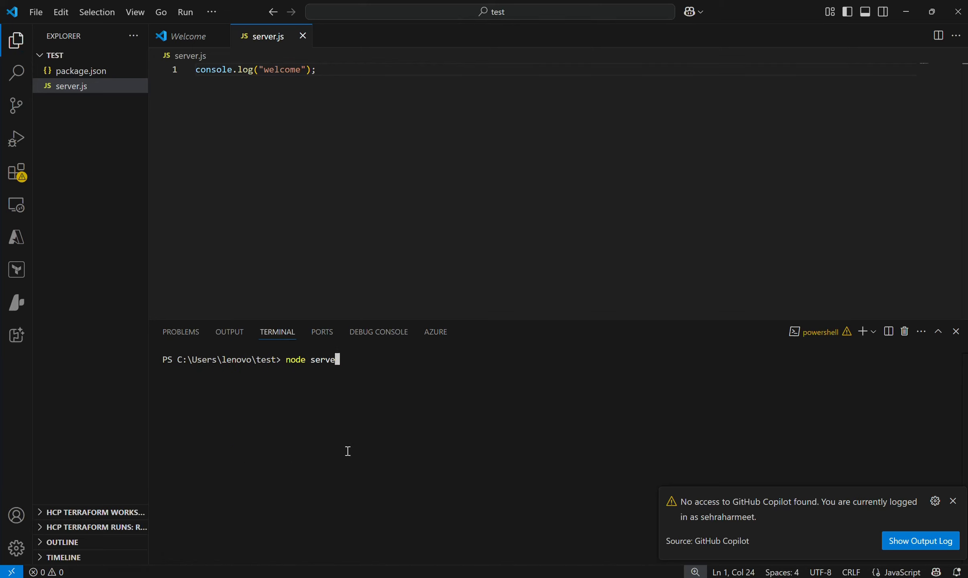
{"action": "type", "text": "r.js"}
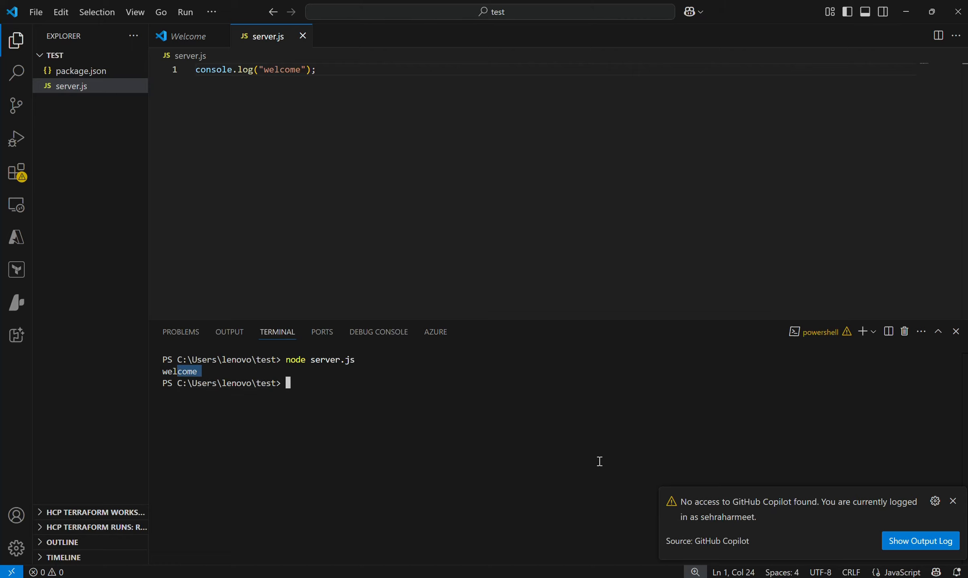
{"action": "left_click", "coordinate": [953, 501]}
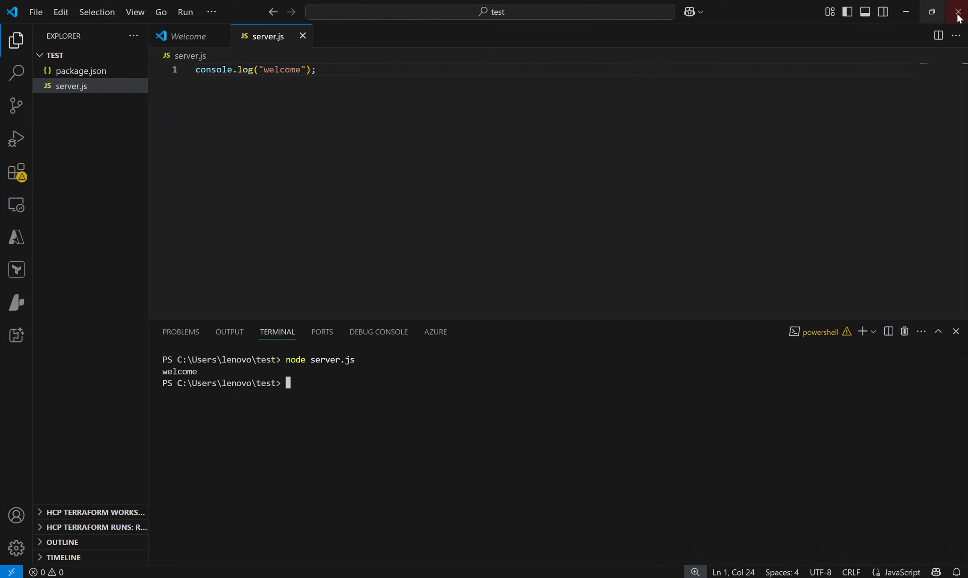
- Minimize Visual Studio Code and uninstall MongoDB 7.0.12 2008R2Plus SSL (64 bit) from the installed apps in Windows Settings
{"action": "left_click", "coordinate": [910, 10]}
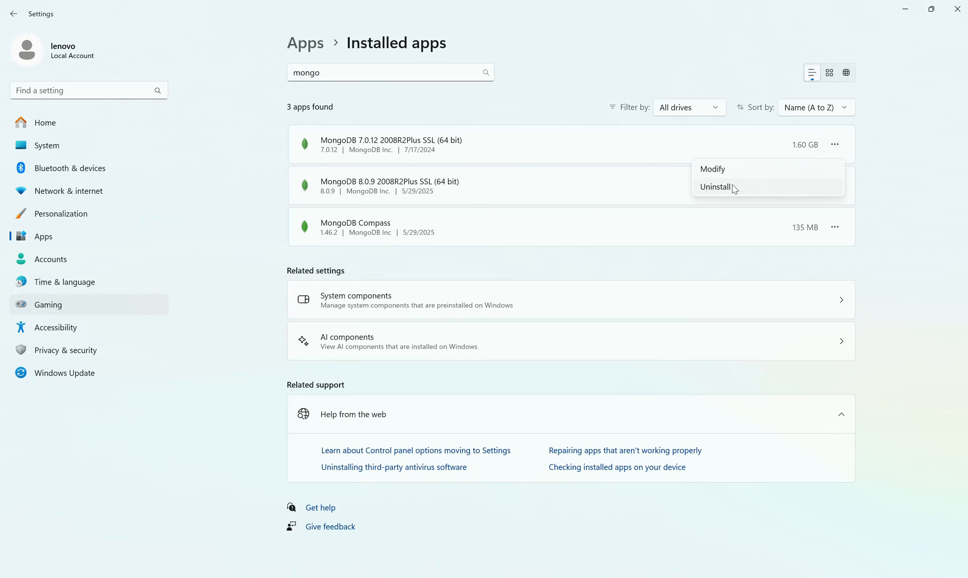
{"action": "left_click", "coordinate": [732, 186]}
{"action": "left_click", "coordinate": [801, 206]}
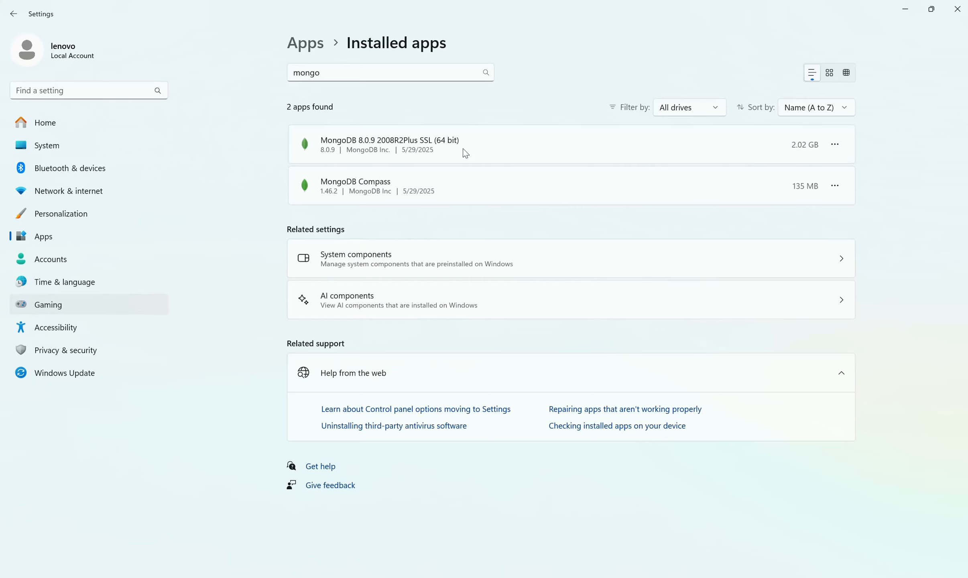
- Repair the MongoDB 8.0.9 2008R2Plus SSL (64 bit) installation through its setup wizard and finish the wizard
{"action": "left_click", "coordinate": [835, 145]}
{"action": "left_click", "coordinate": [759, 167]}
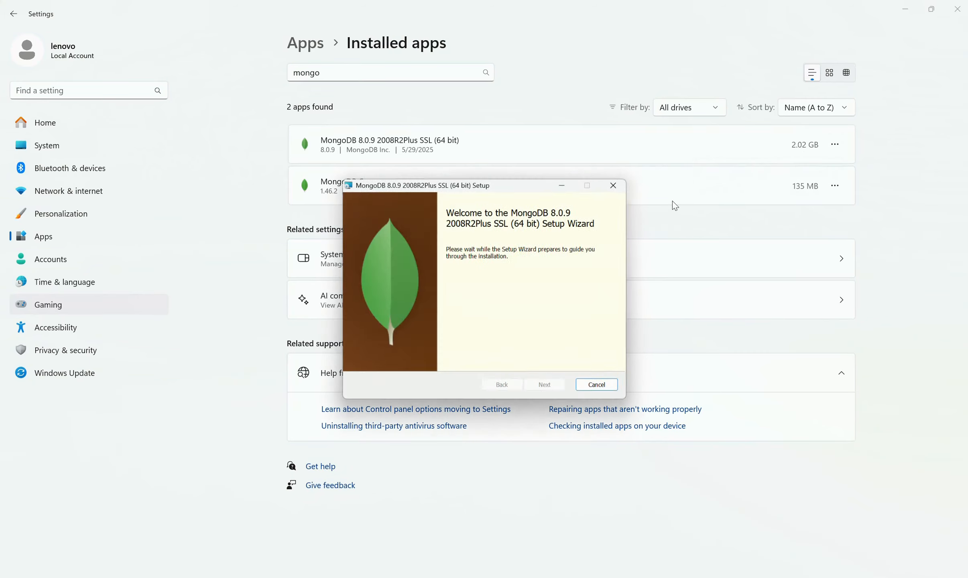
{"action": "left_click", "coordinate": [558, 389]}
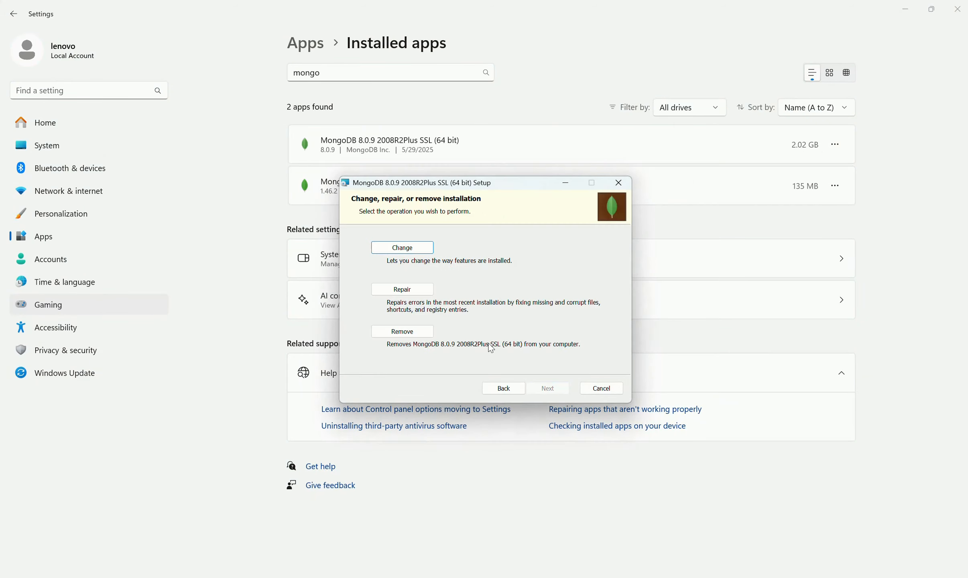
{"action": "left_click", "coordinate": [408, 295]}
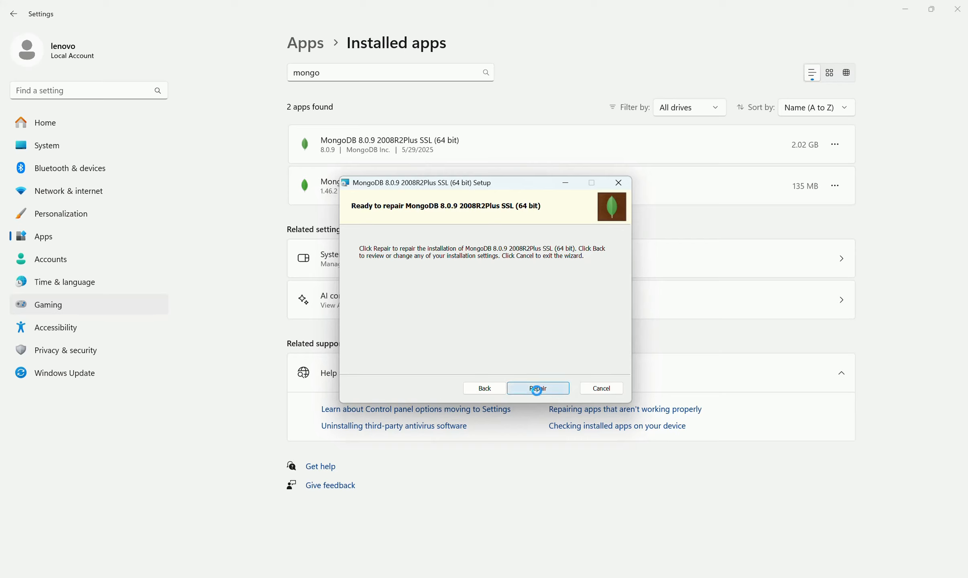
{"action": "left_click", "coordinate": [538, 388]}
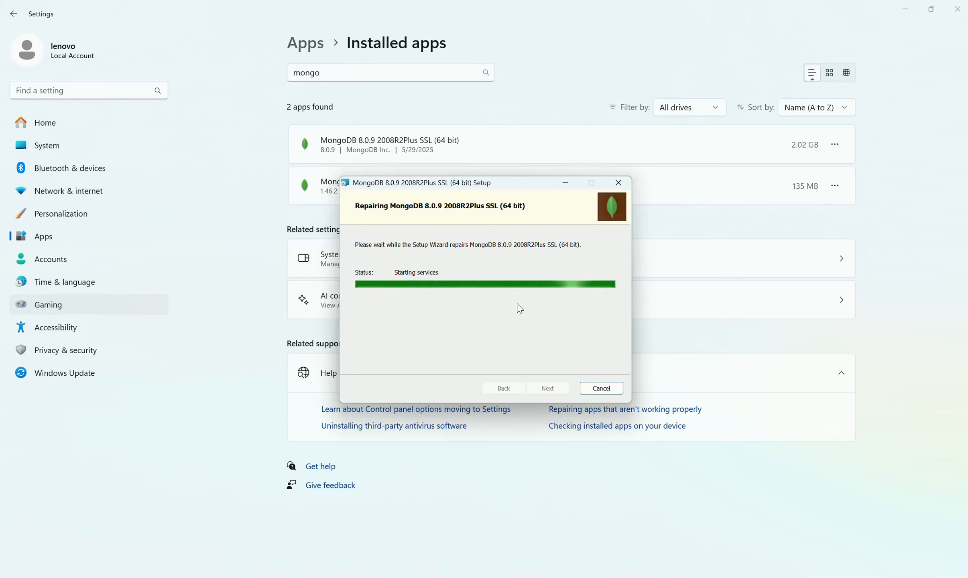
{"action": "left_click", "coordinate": [548, 388]}
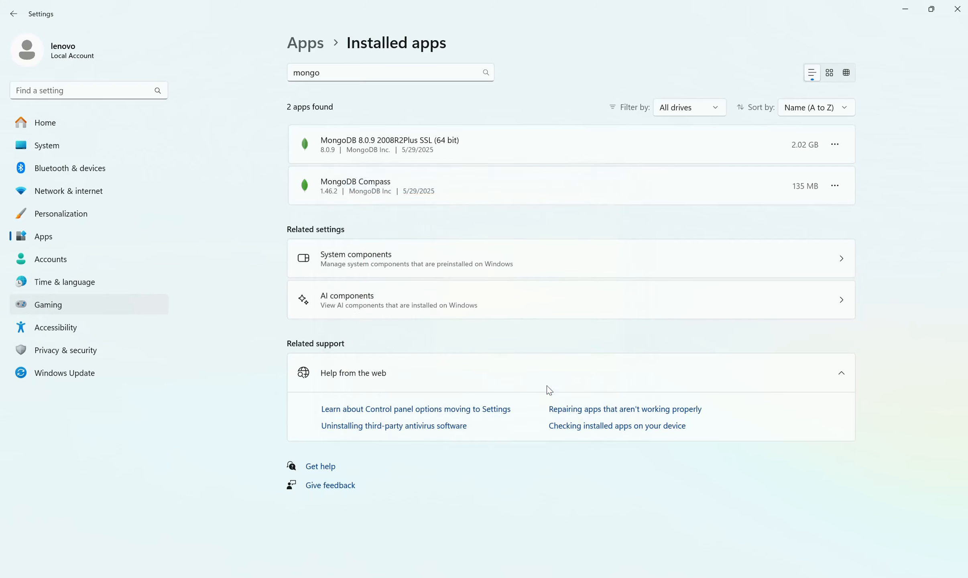
- Look up and open the Windows Services console
{"action": "key", "text": "super"}
{"action": "type", "text": "mongo"}
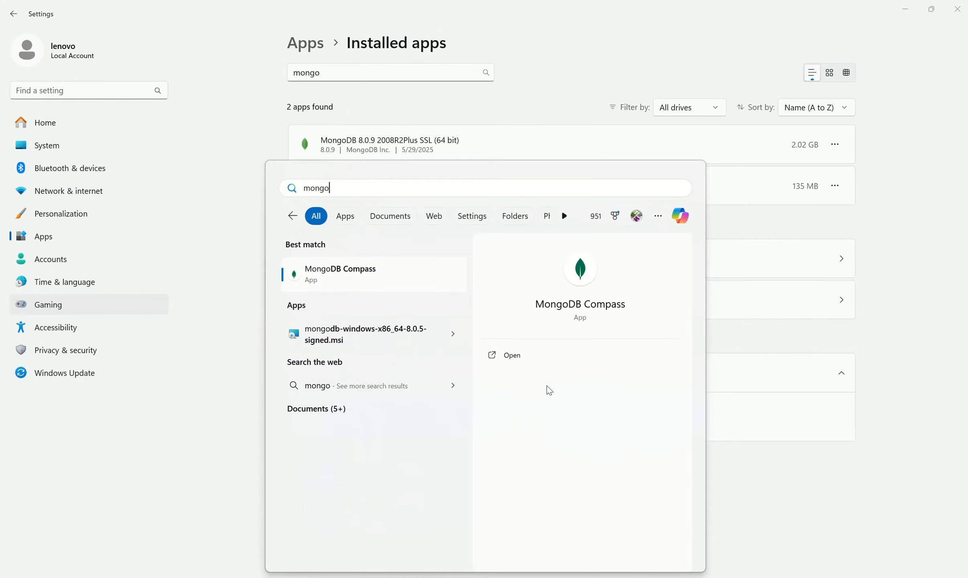
{"action": "key", "text": "BackSpace"}
{"action": "key", "text": "BackSpace"}
{"action": "key", "text": "BackSpace"}
{"action": "key", "text": "BackSpace"}
{"action": "key", "text": "BackSpace"}
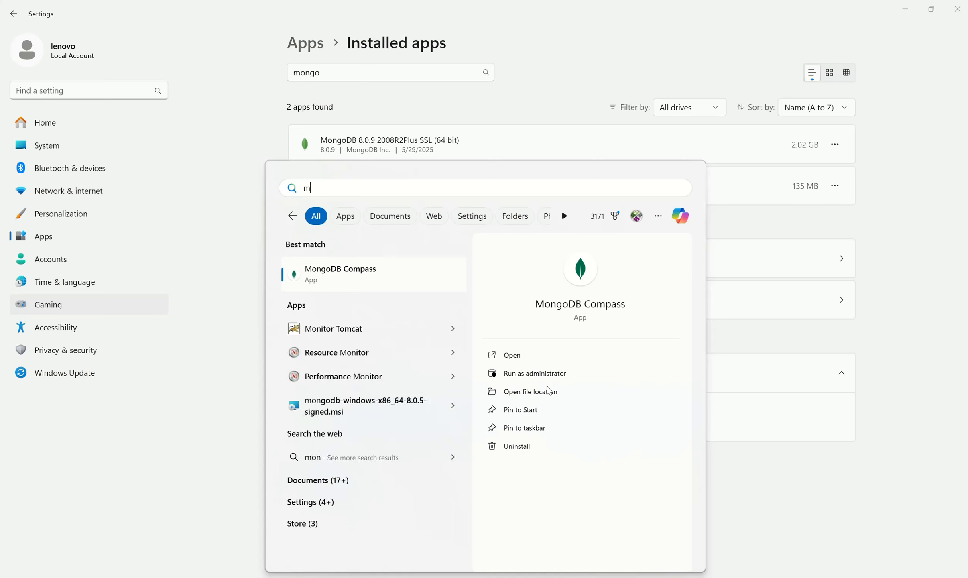
{"action": "type", "text": "serv"}
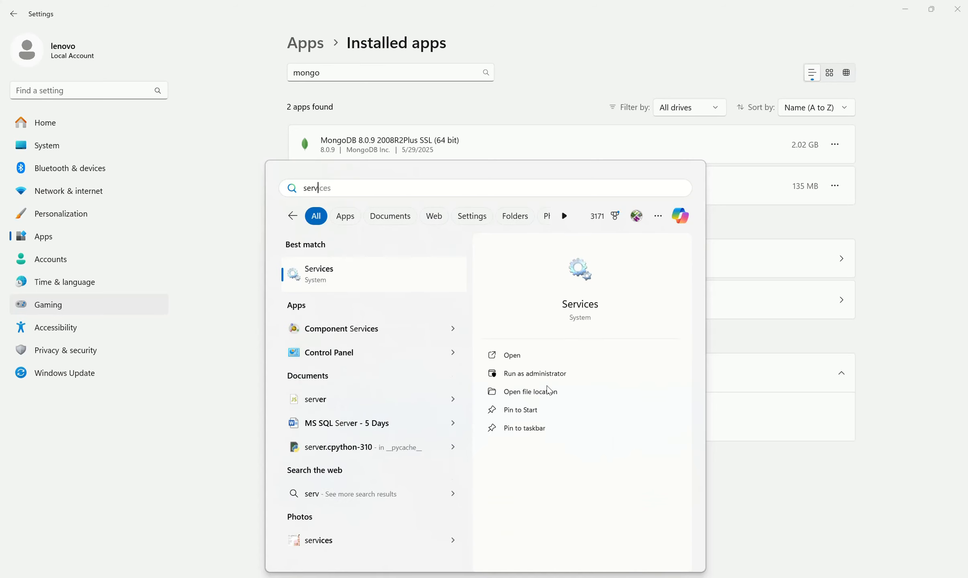
{"action": "left_click", "coordinate": [341, 284]}
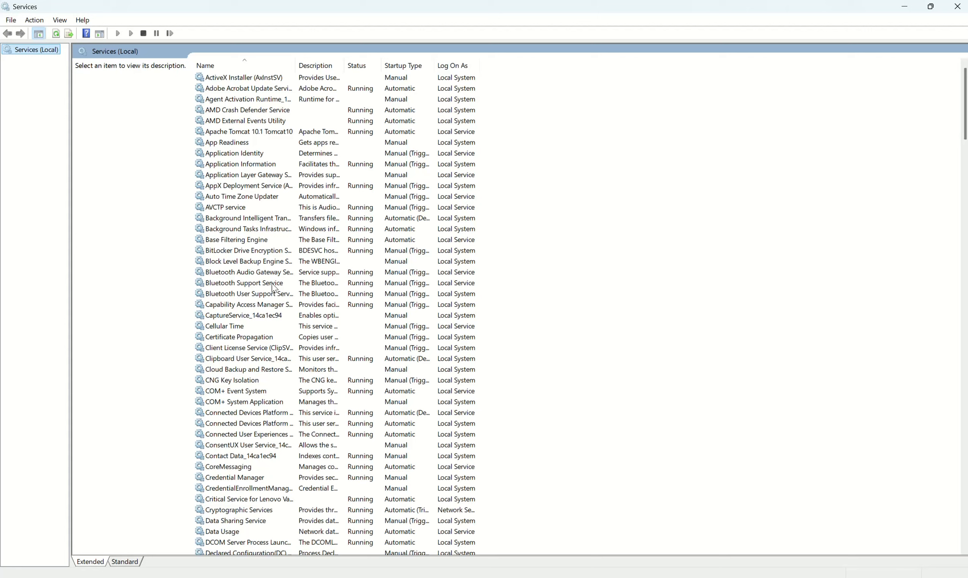
- Locate the MongoDB Server (MongoDB) service in the services list and check its status and available actions
{"action": "left_click", "coordinate": [248, 284]}
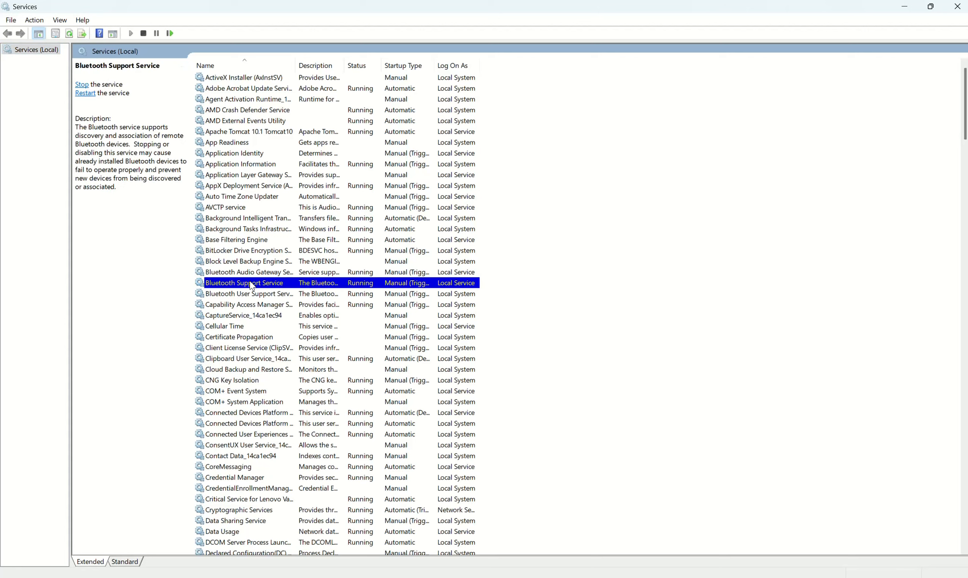
{"action": "key", "text": "m"}
{"action": "key", "text": "o"}
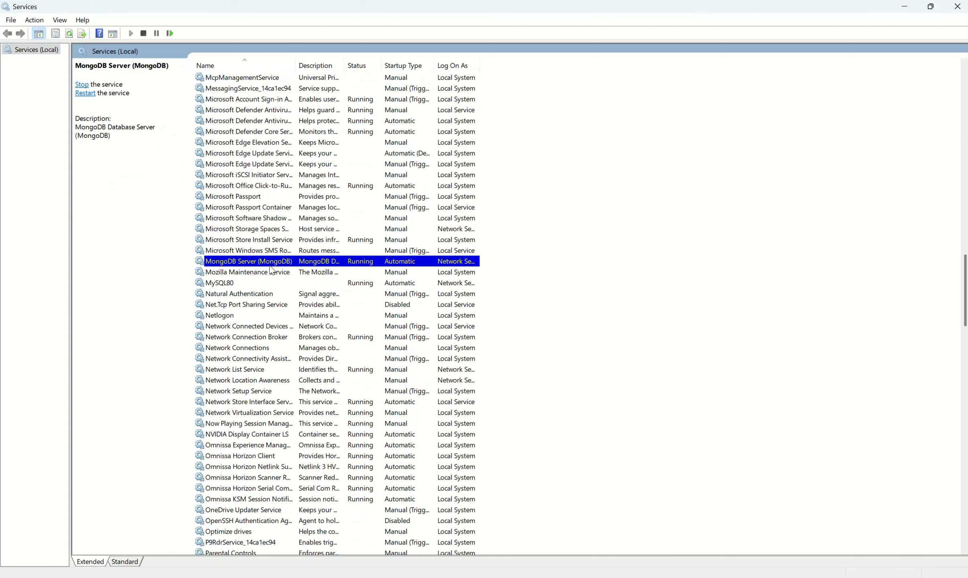
{"action": "right_click", "coordinate": [273, 263]}
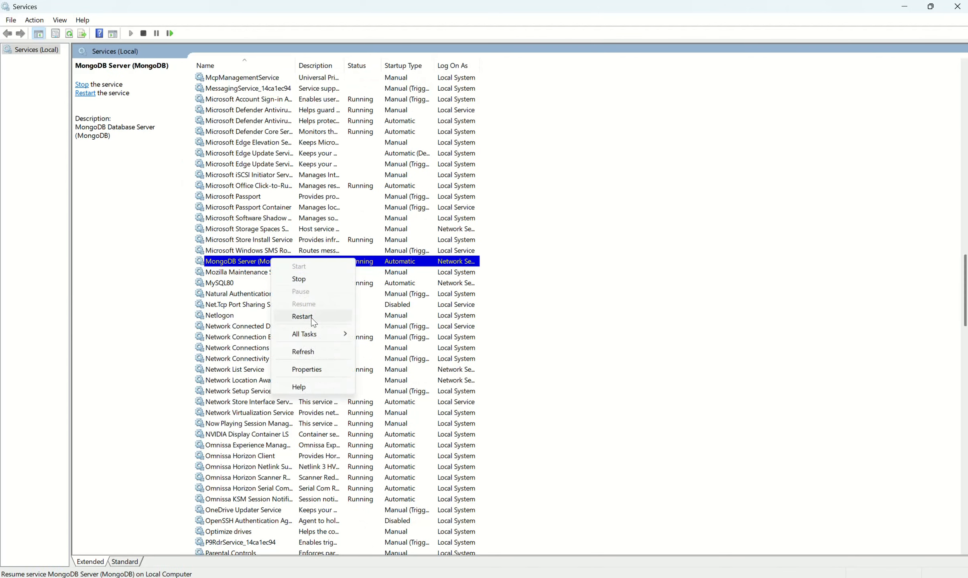
{"action": "left_click", "coordinate": [503, 288]}
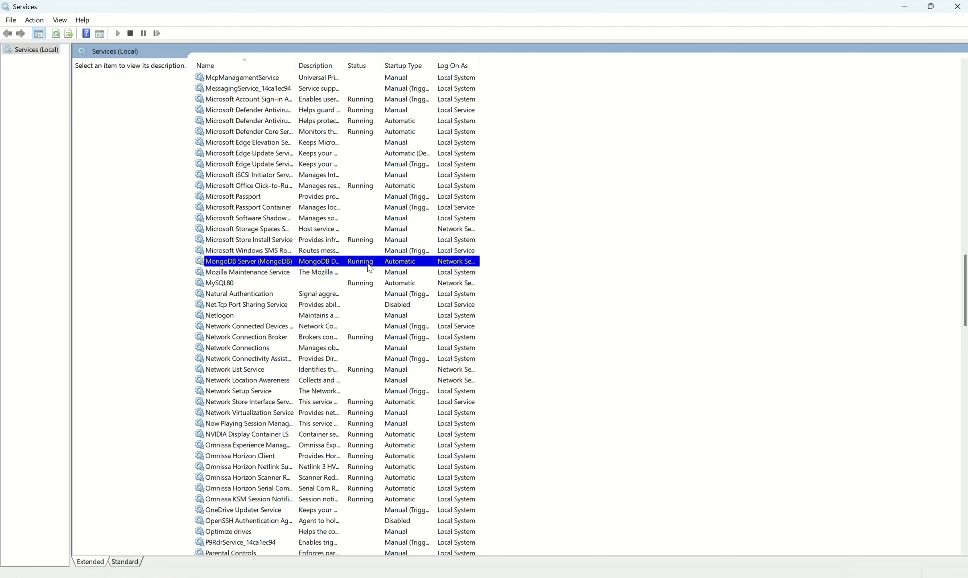
- Open MongoDB Compass, connect to the first localhost:27017 entry, review its databases, and close Compass
{"action": "key", "text": "super"}
{"action": "type", "text": "mongo"}
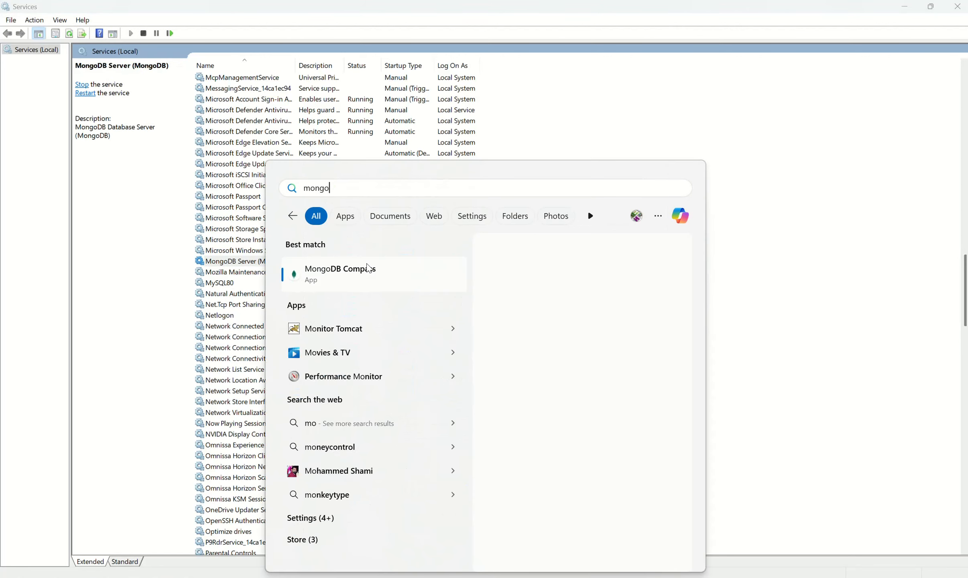
{"action": "key", "text": "Return"}
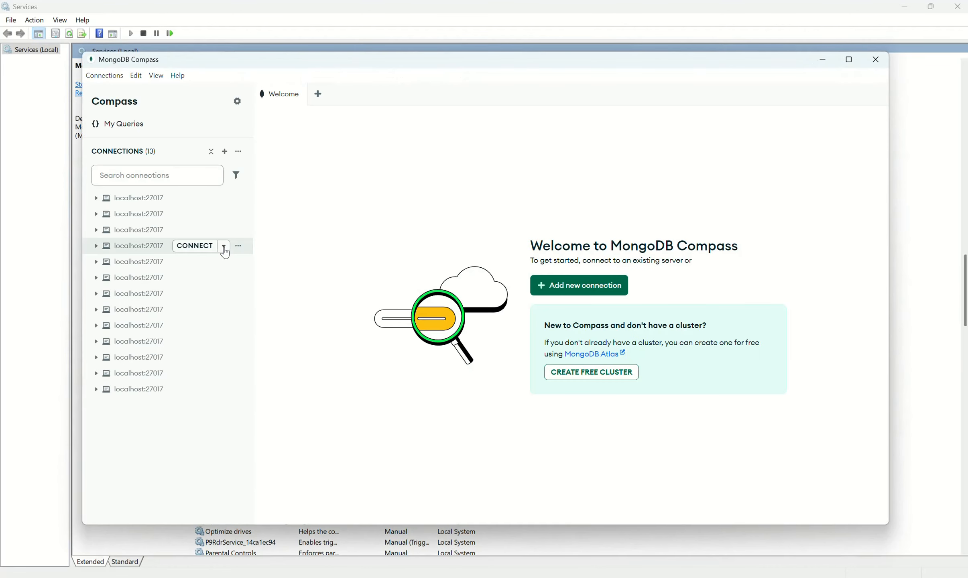
{"action": "left_click", "coordinate": [200, 197]}
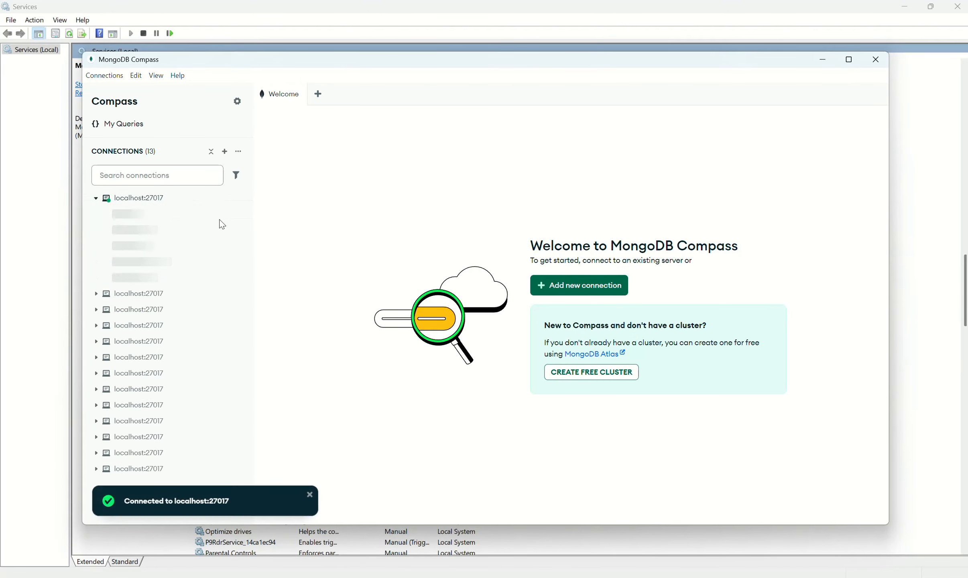
{"action": "left_click_drag", "start_coordinate": [180, 499], "coordinate": [260, 500]}
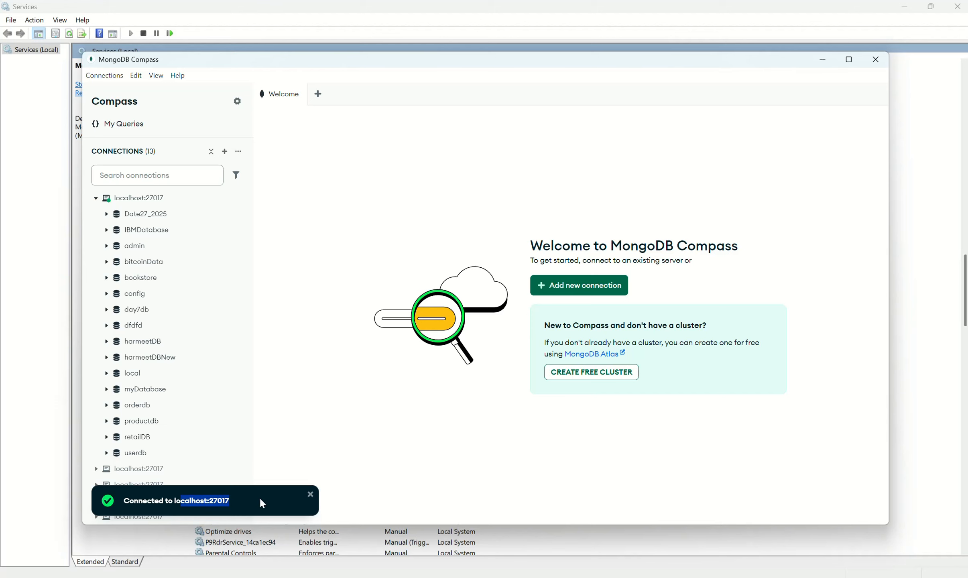
{"action": "left_click", "coordinate": [592, 466]}
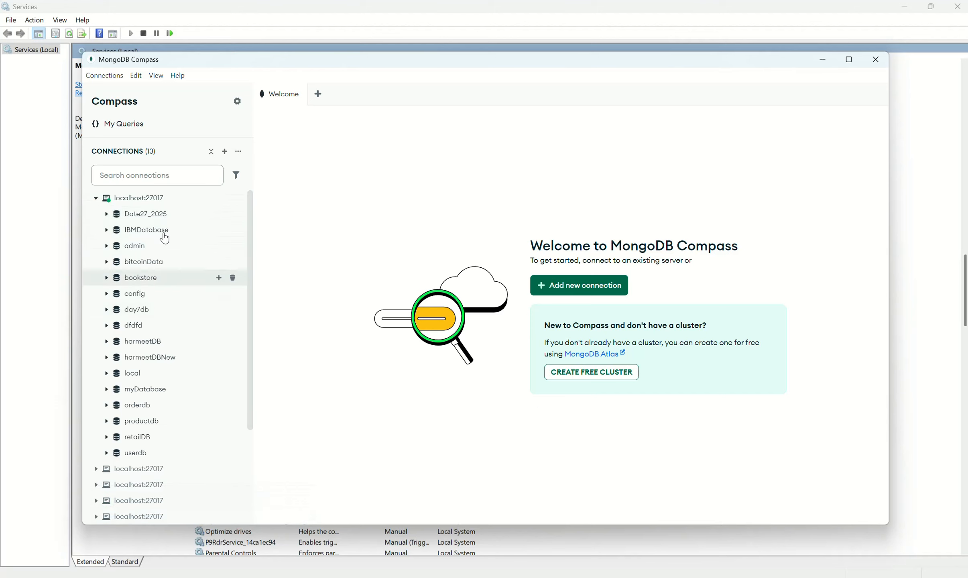
{"action": "left_click", "coordinate": [875, 60]}
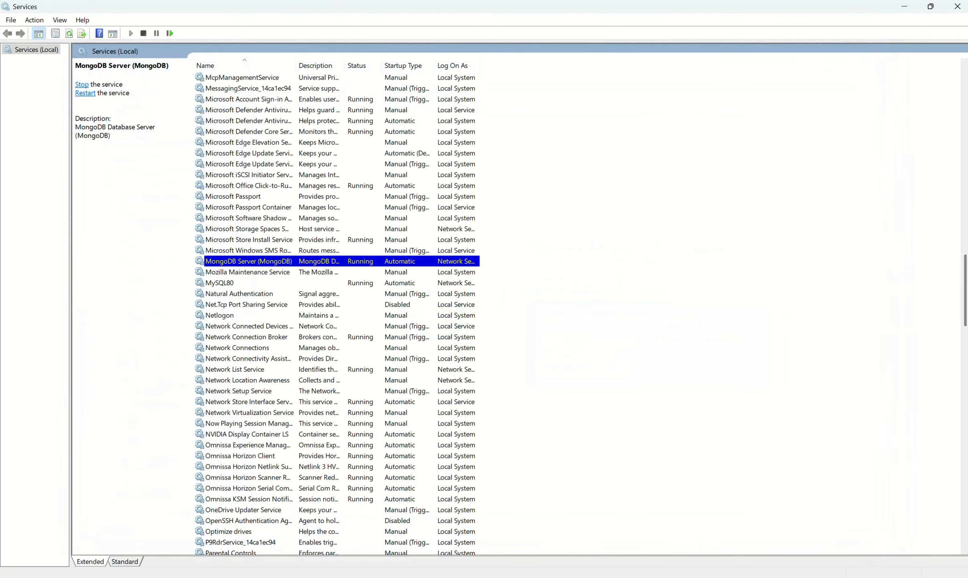